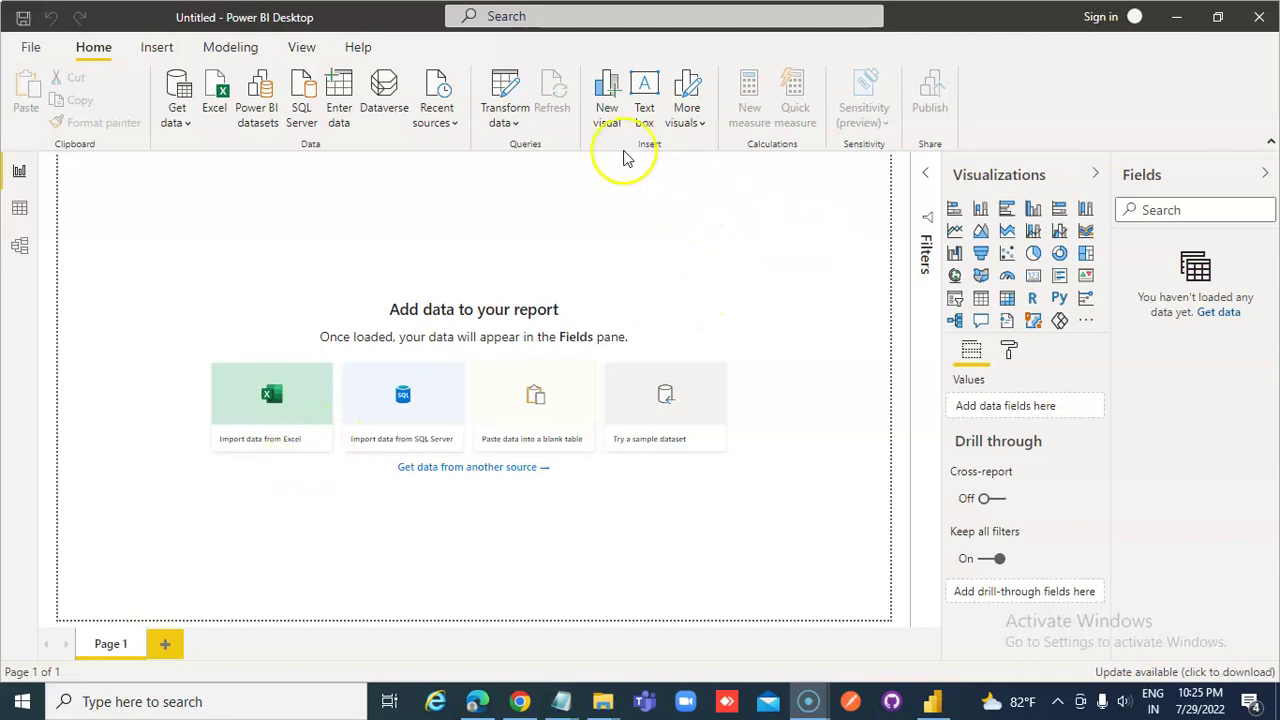
# Import DateData.txt through the Text/CSV data source and load it into the report.
pyautogui.click(177, 122)
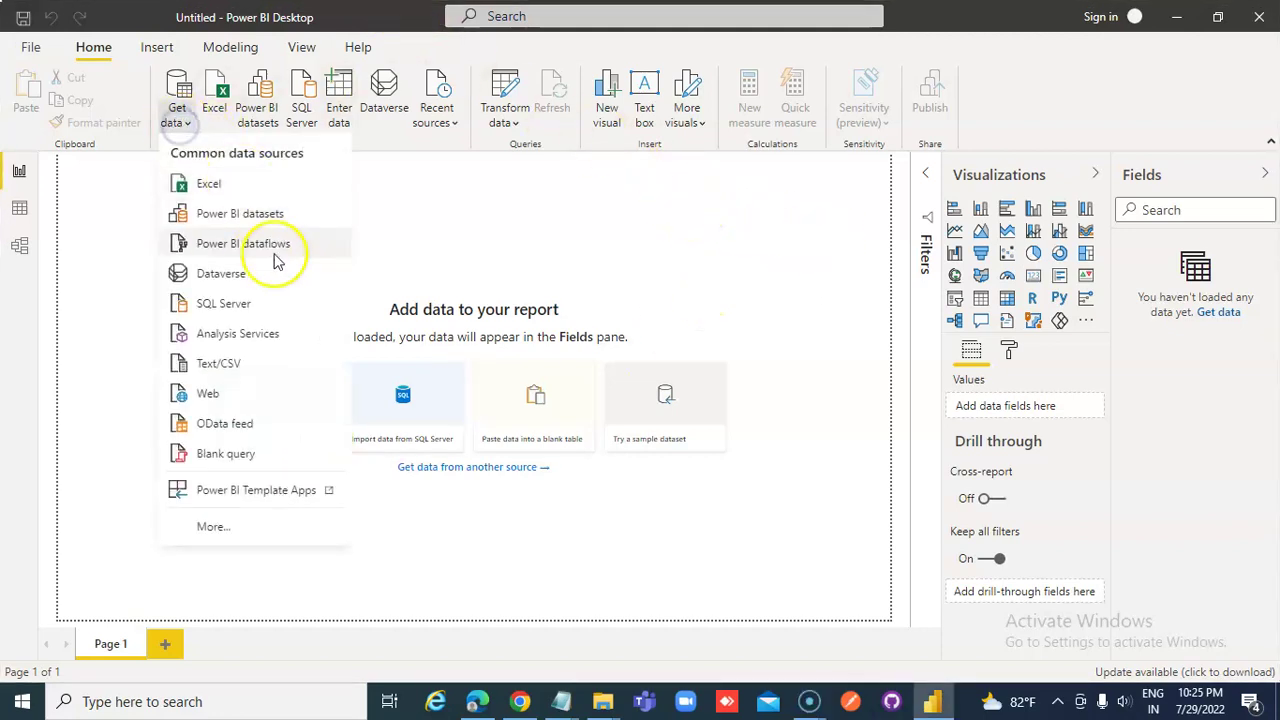
pyautogui.click(235, 360)
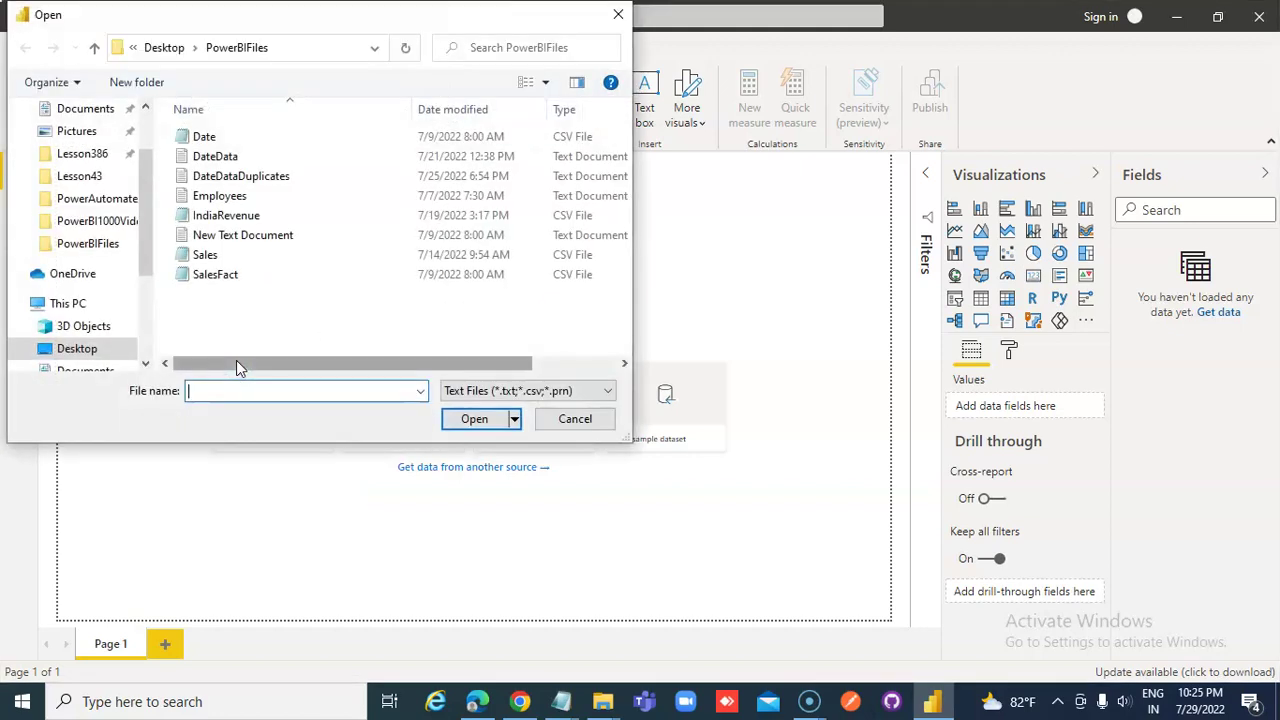
pyautogui.doubleClick(228, 158)
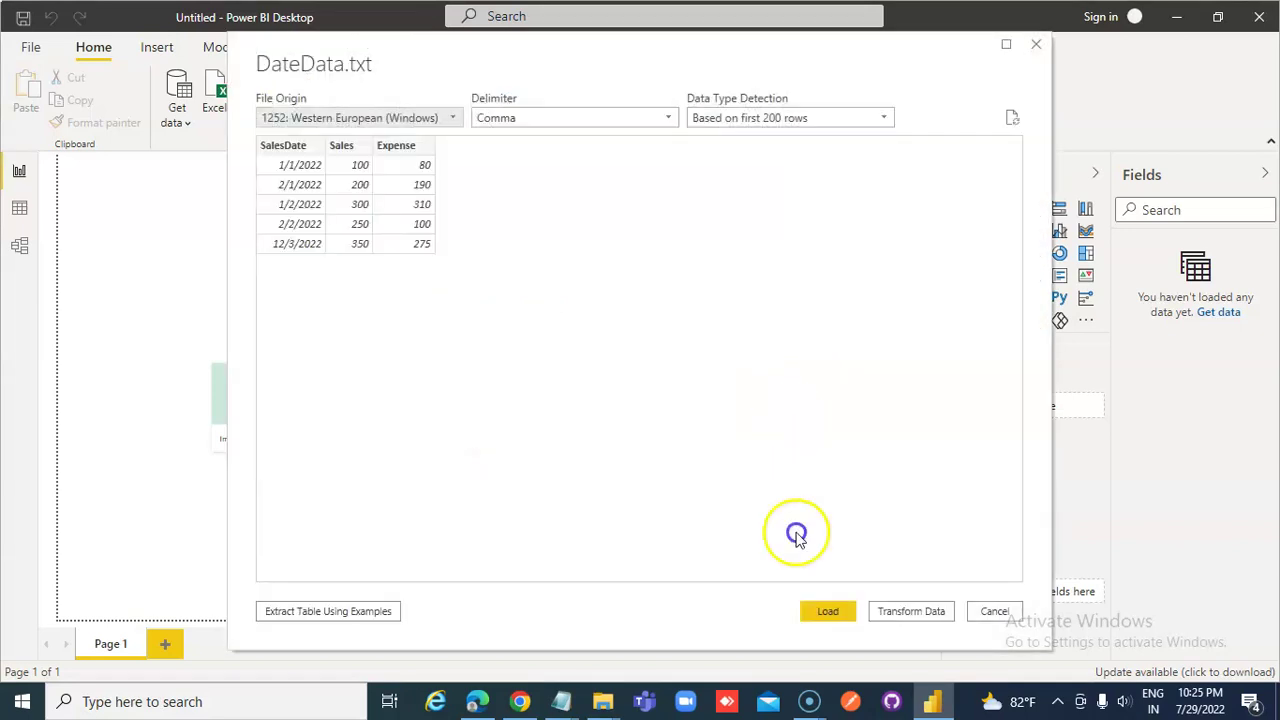
pyautogui.click(828, 611)
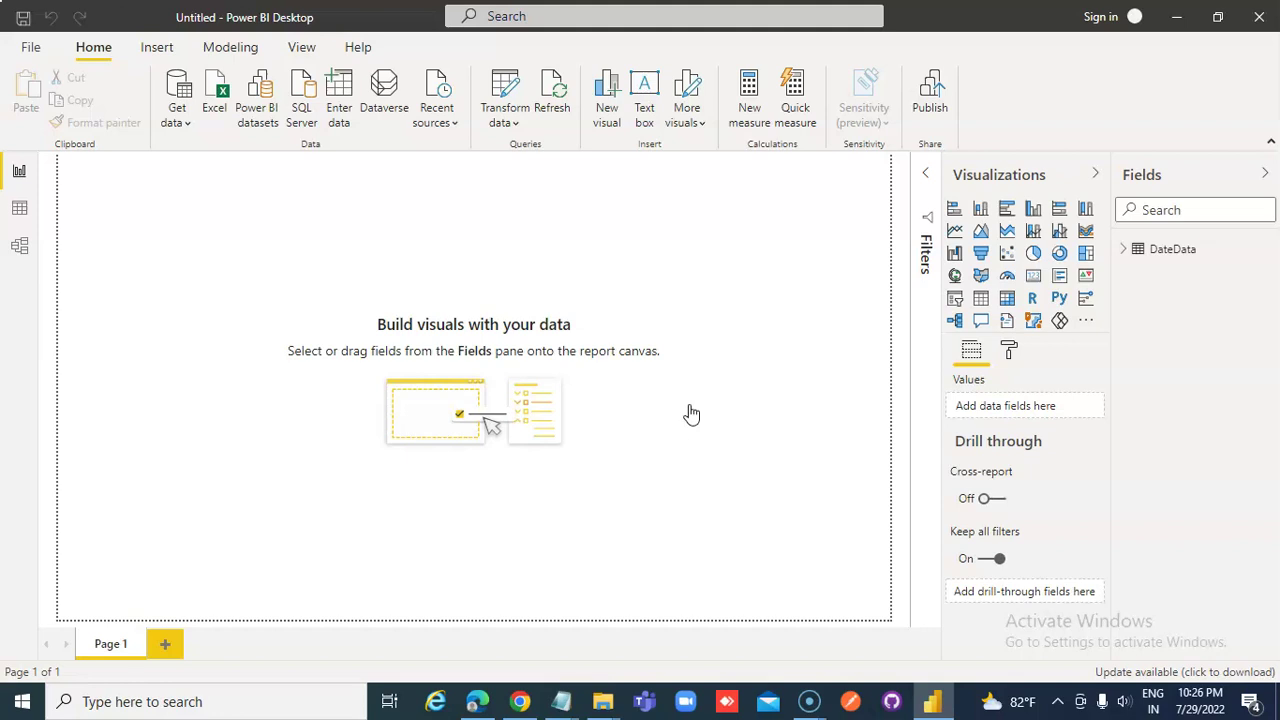
# Expand DateData, SalesDate and its Date Hierarchy to show Year, Quarter, Month and Day.
pyautogui.click(1124, 249)
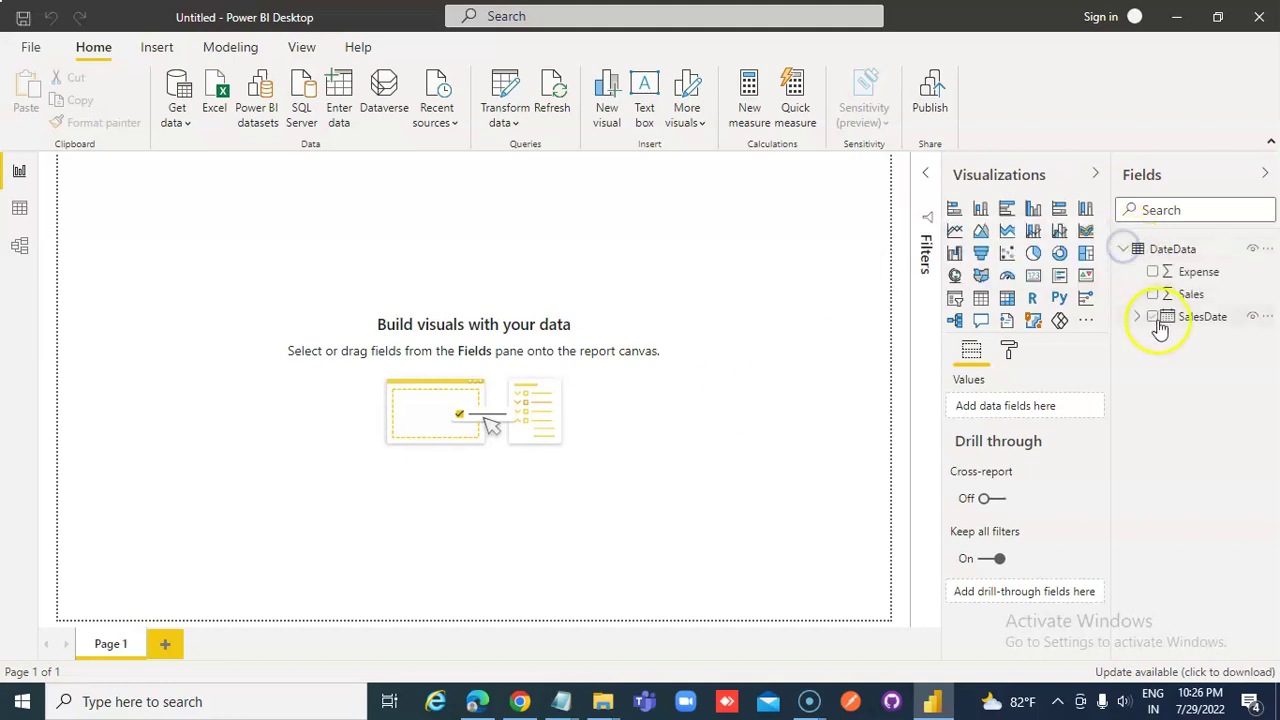
pyautogui.click(1137, 317)
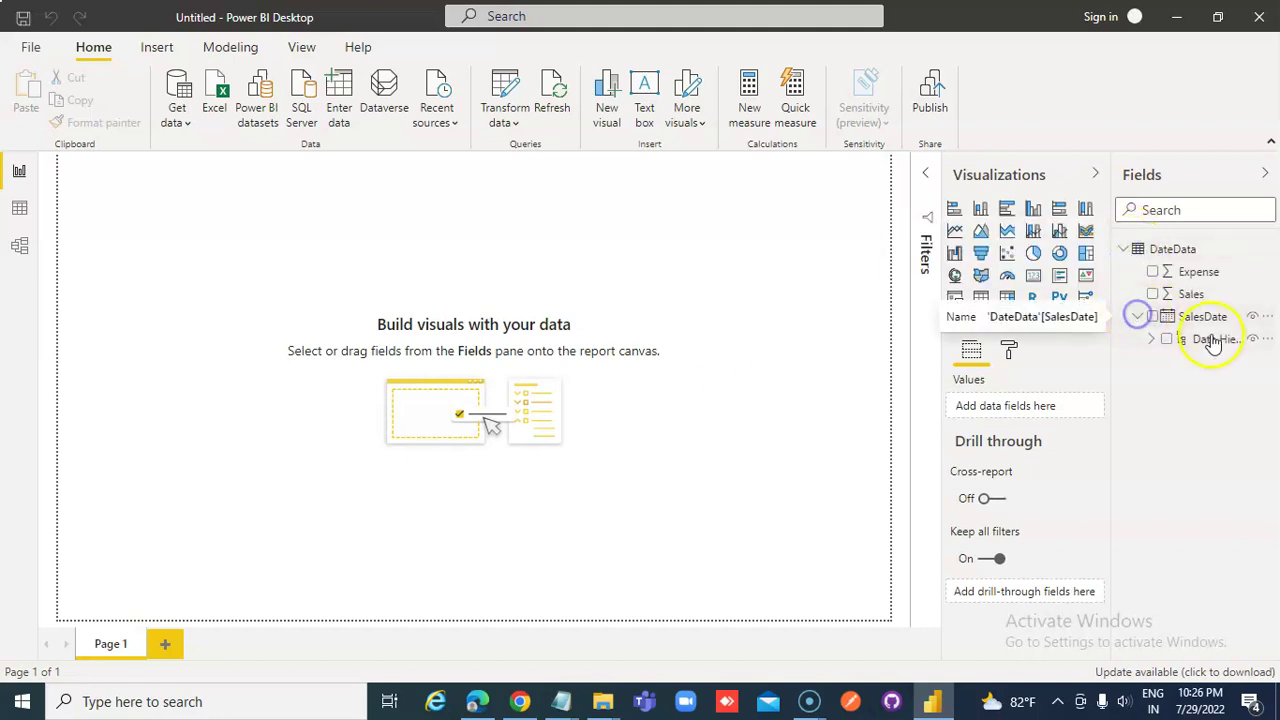
pyautogui.click(1219, 278)
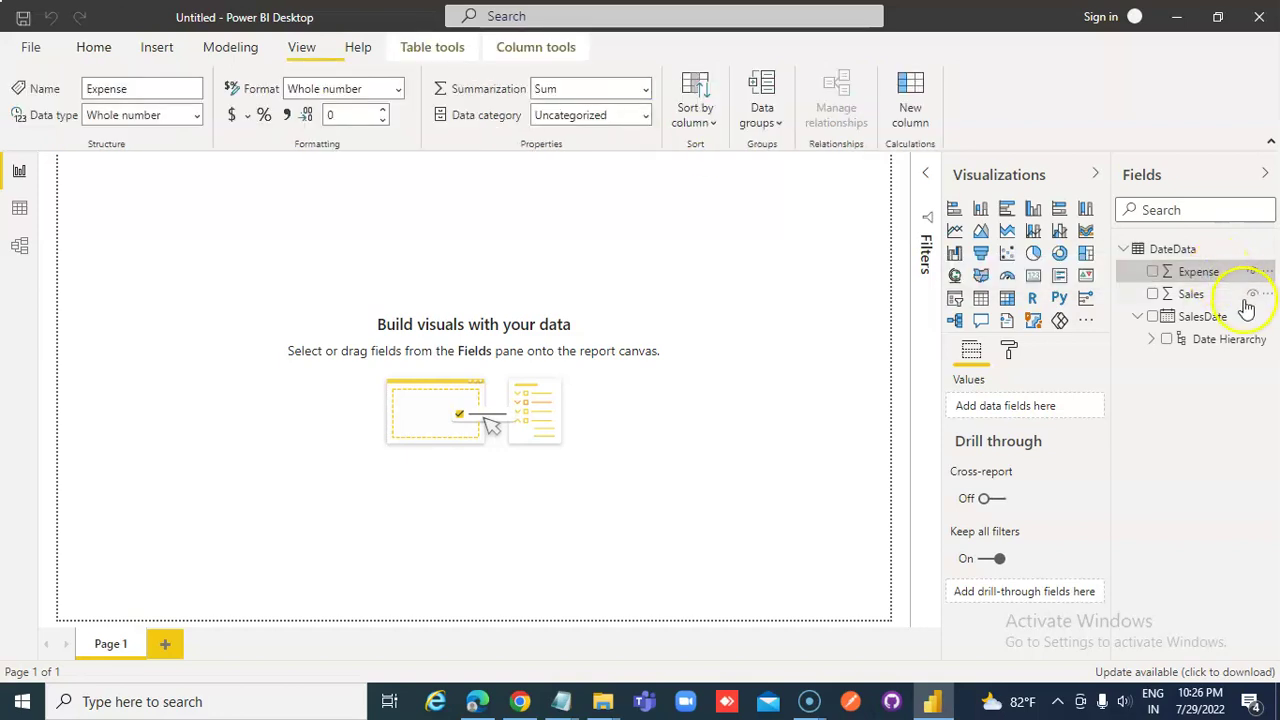
pyautogui.click(1151, 339)
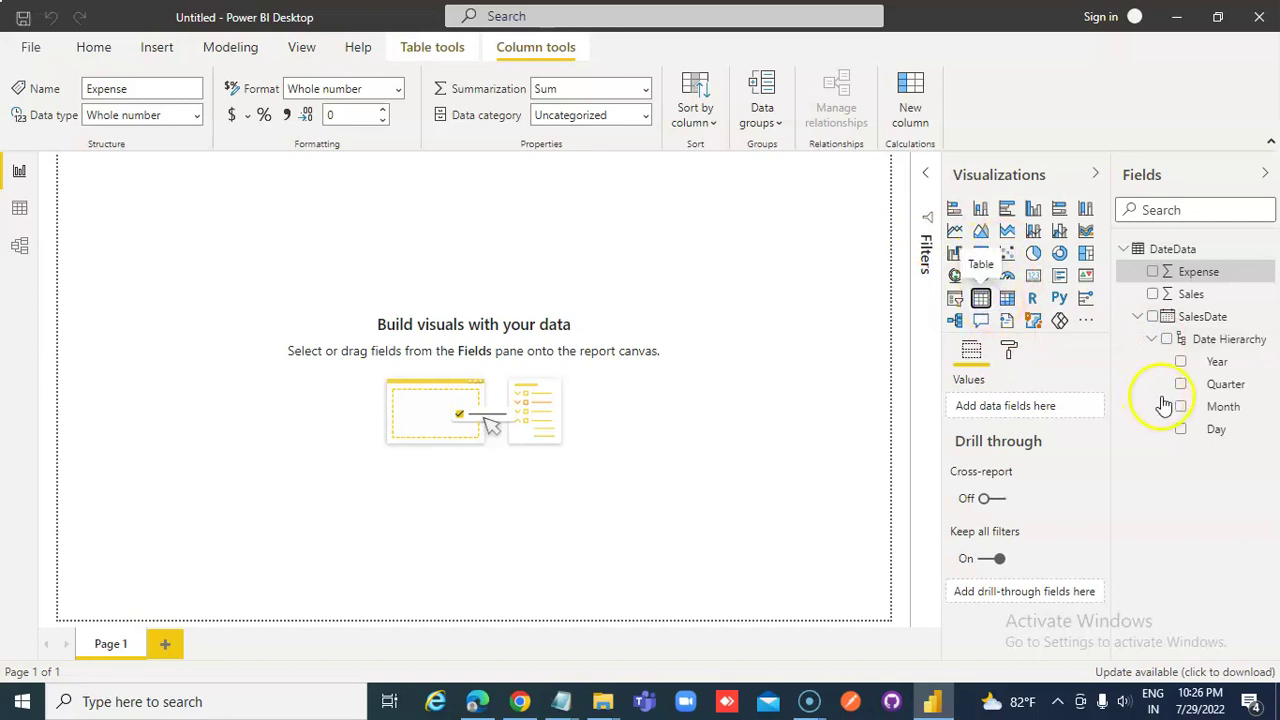
# Insert a table visual showing DateData's Month, Day, Sales and Expense fields.
pyautogui.click(1181, 430)
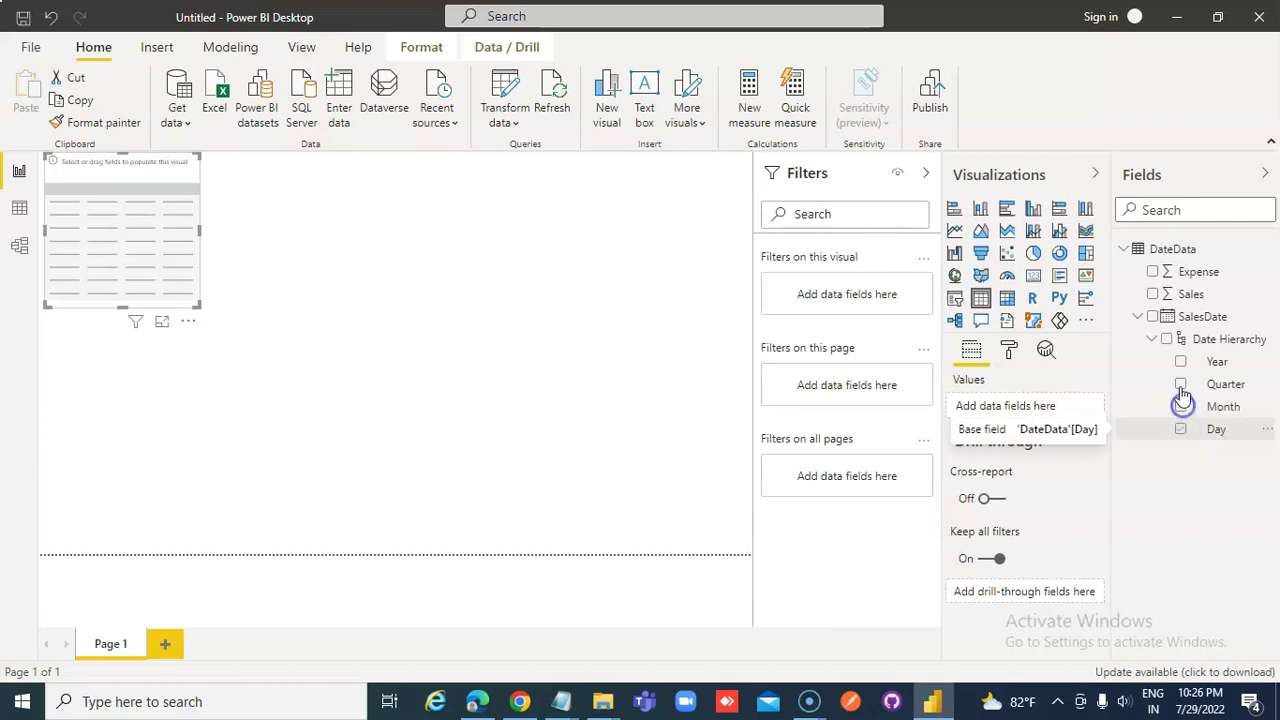
pyautogui.click(1180, 406)
pyautogui.click(1186, 364)
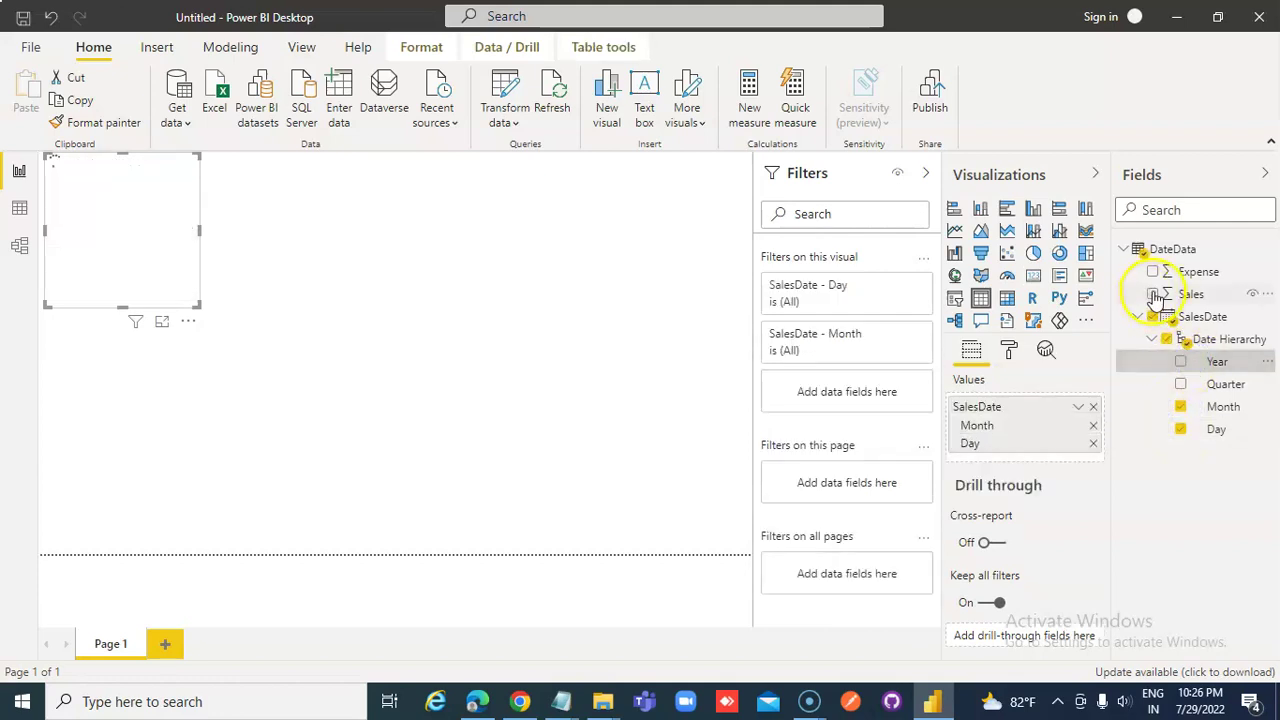
pyautogui.click(1154, 294)
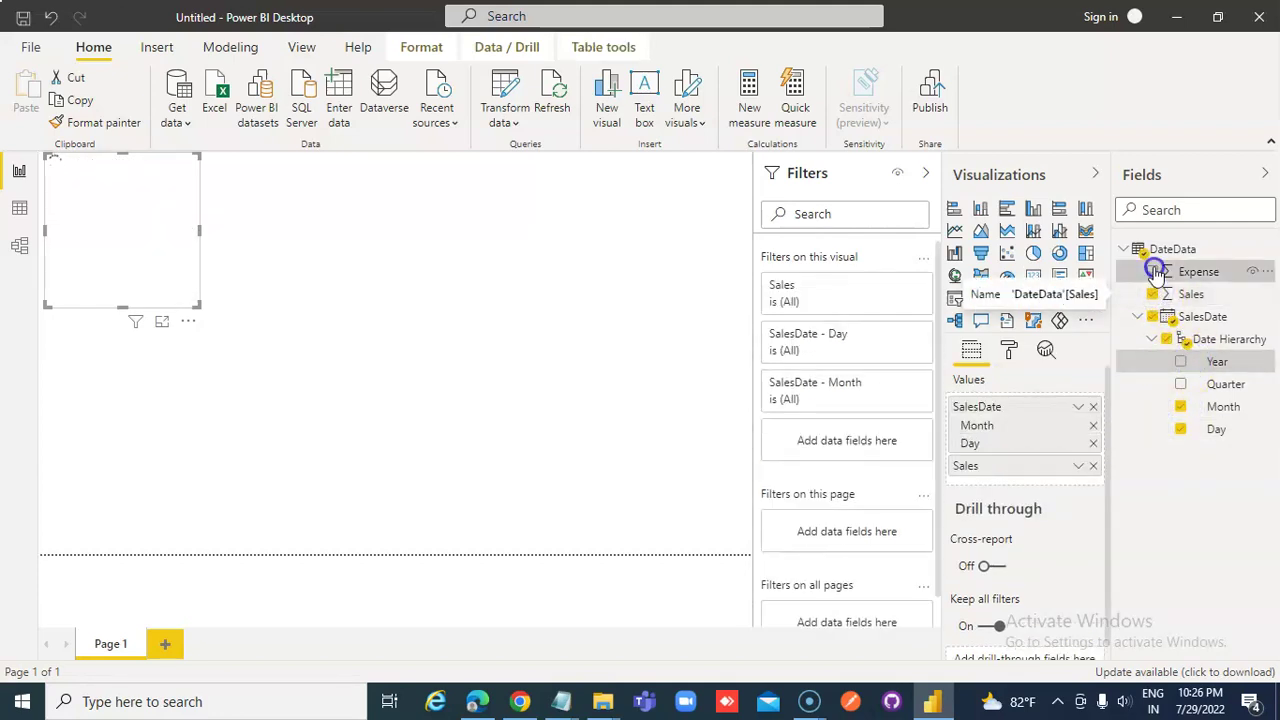
# Set the table's Values text size to 20 in the Format pane.
pyautogui.click(1012, 354)
pyautogui.scroll(-3, 1026, 468)
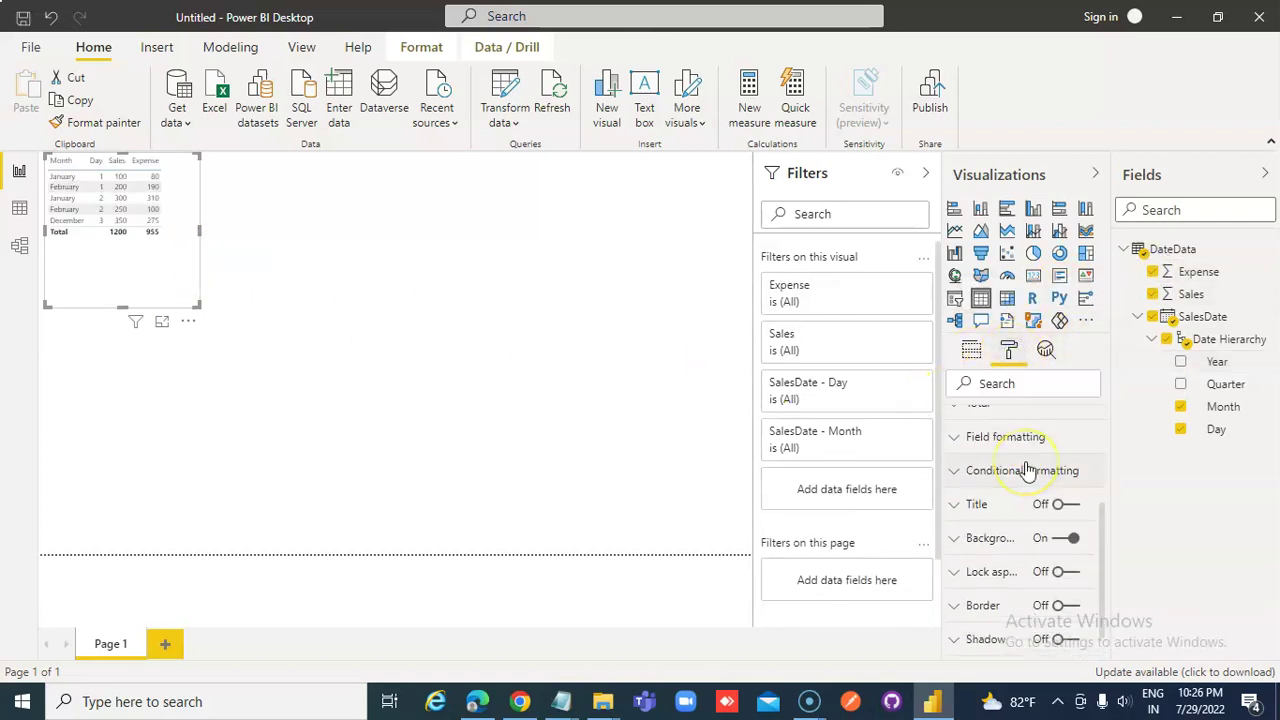
pyautogui.scroll(2, 1026, 468)
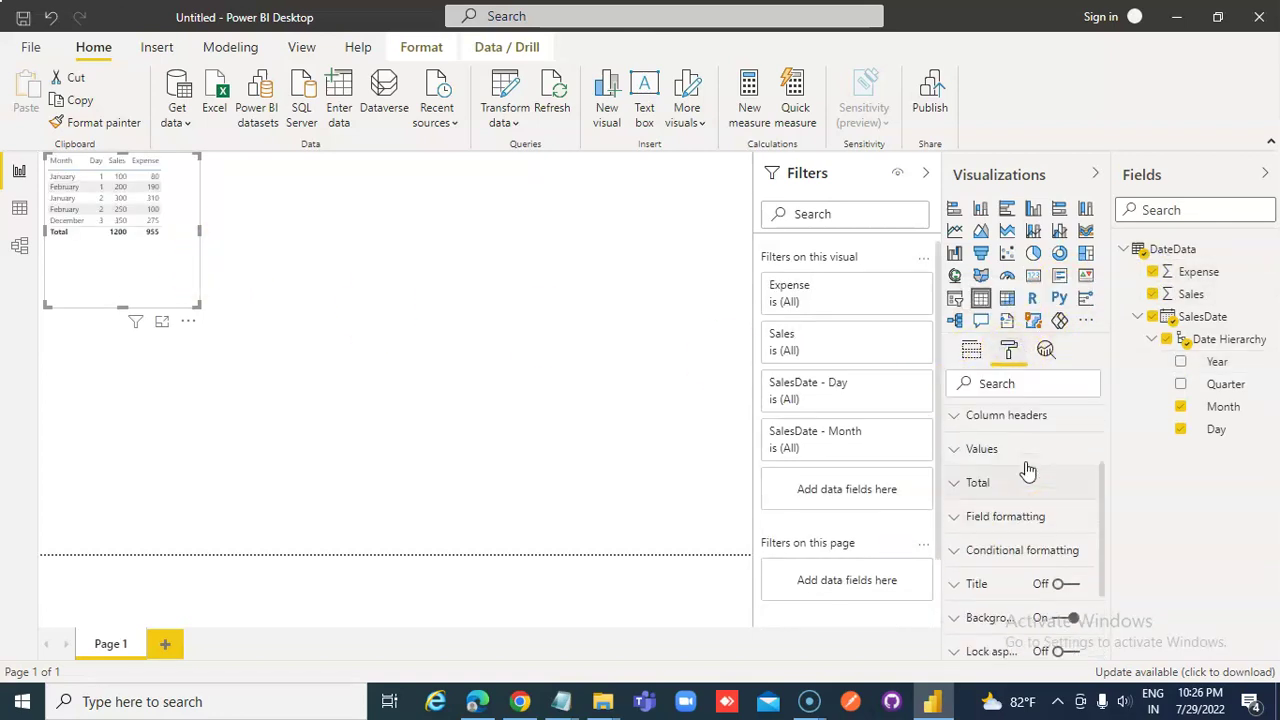
pyautogui.click(957, 463)
pyautogui.scroll(-6, 1020, 528)
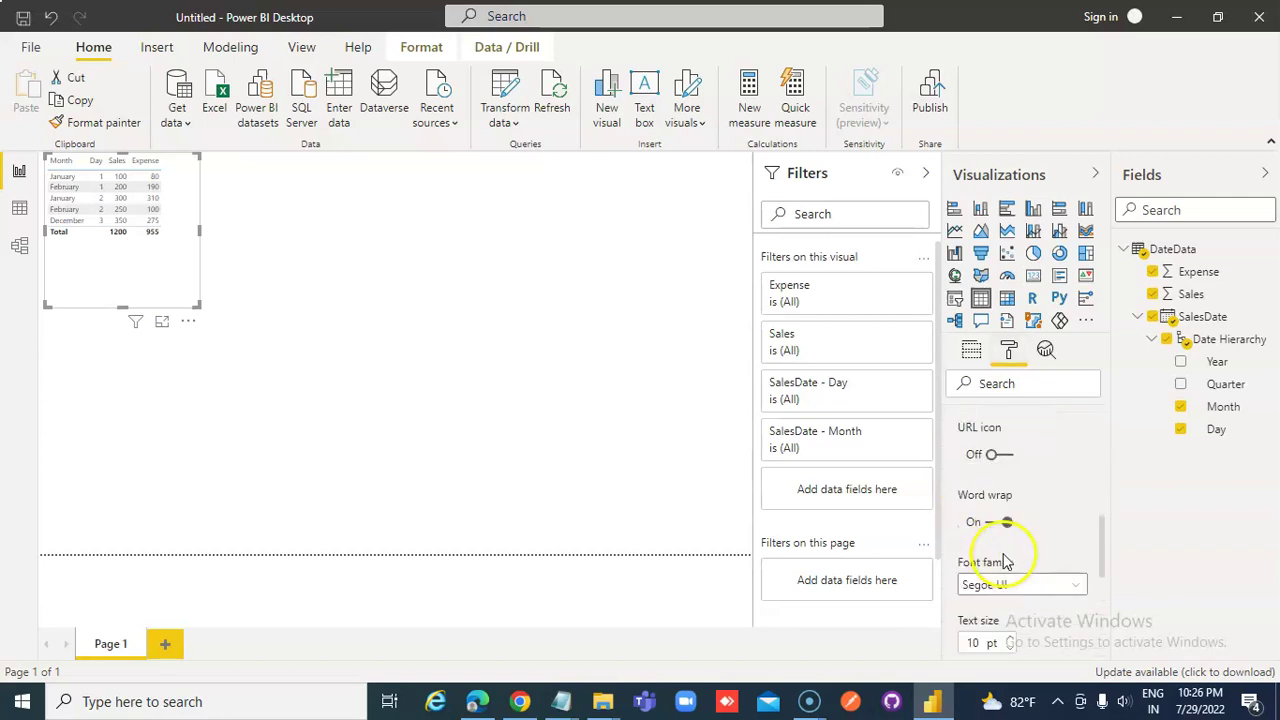
pyautogui.scroll(-3, 1003, 560)
pyautogui.click(1012, 457)
pyautogui.write('20')
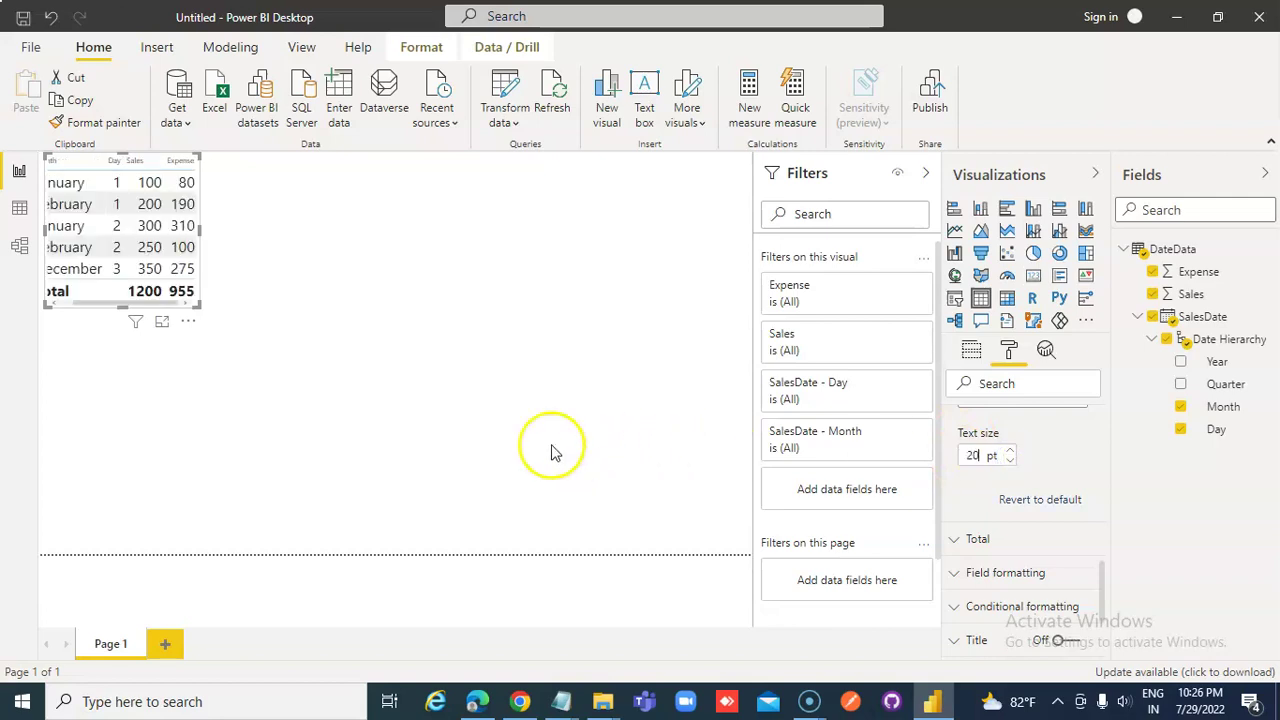
# Drag the table visual larger so every column shows, and sort rows by Month.
pyautogui.click(202, 309)
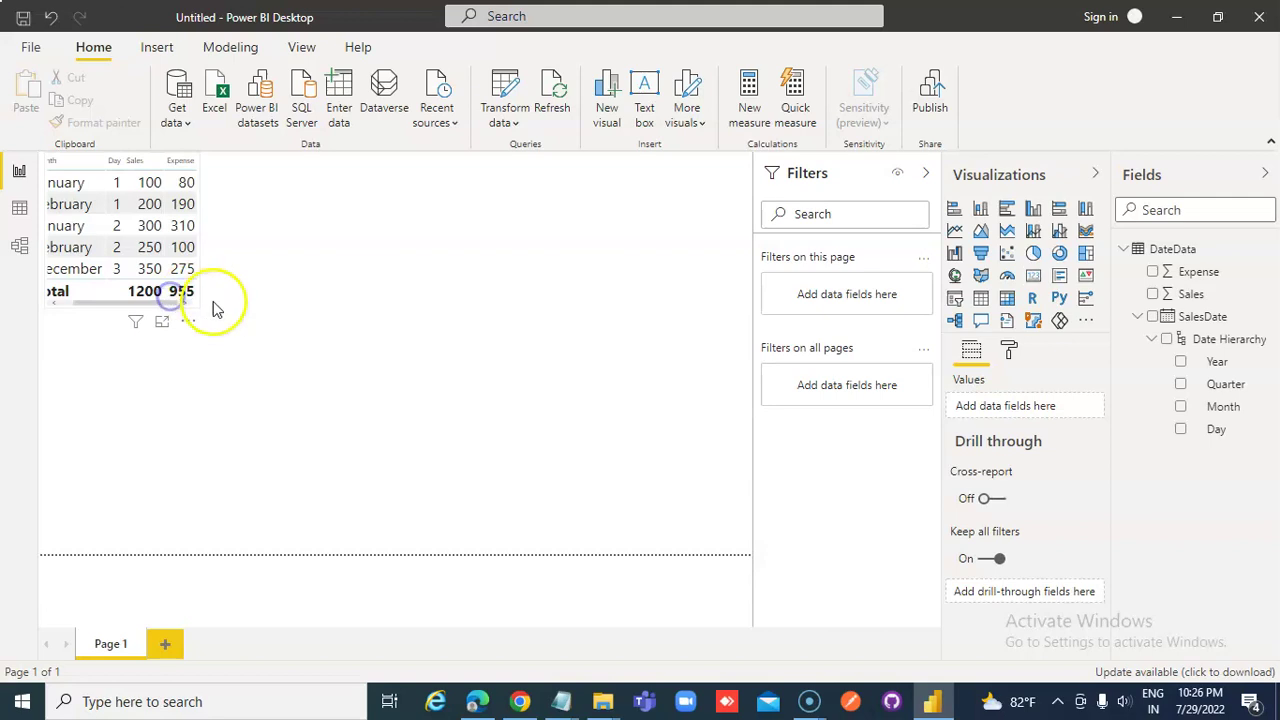
pyautogui.click(202, 309)
pyautogui.moveTo(203, 310); pyautogui.dragTo(474, 366)
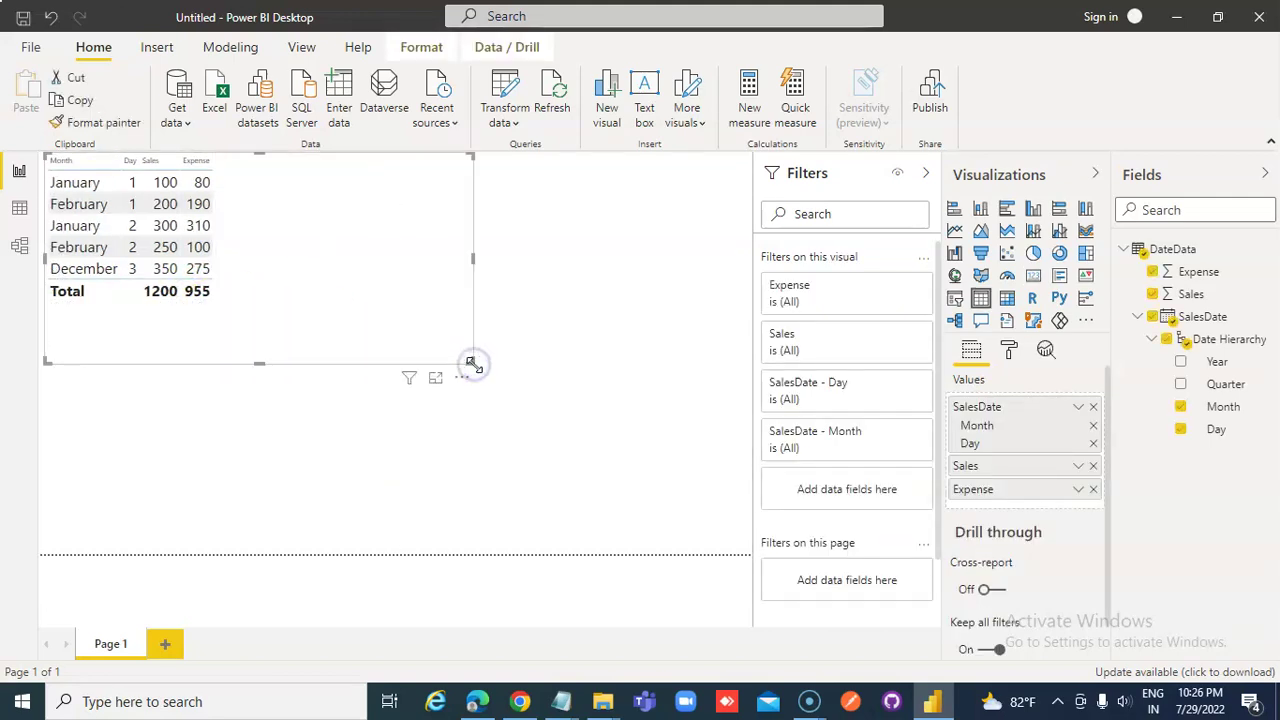
pyautogui.click(60, 161)
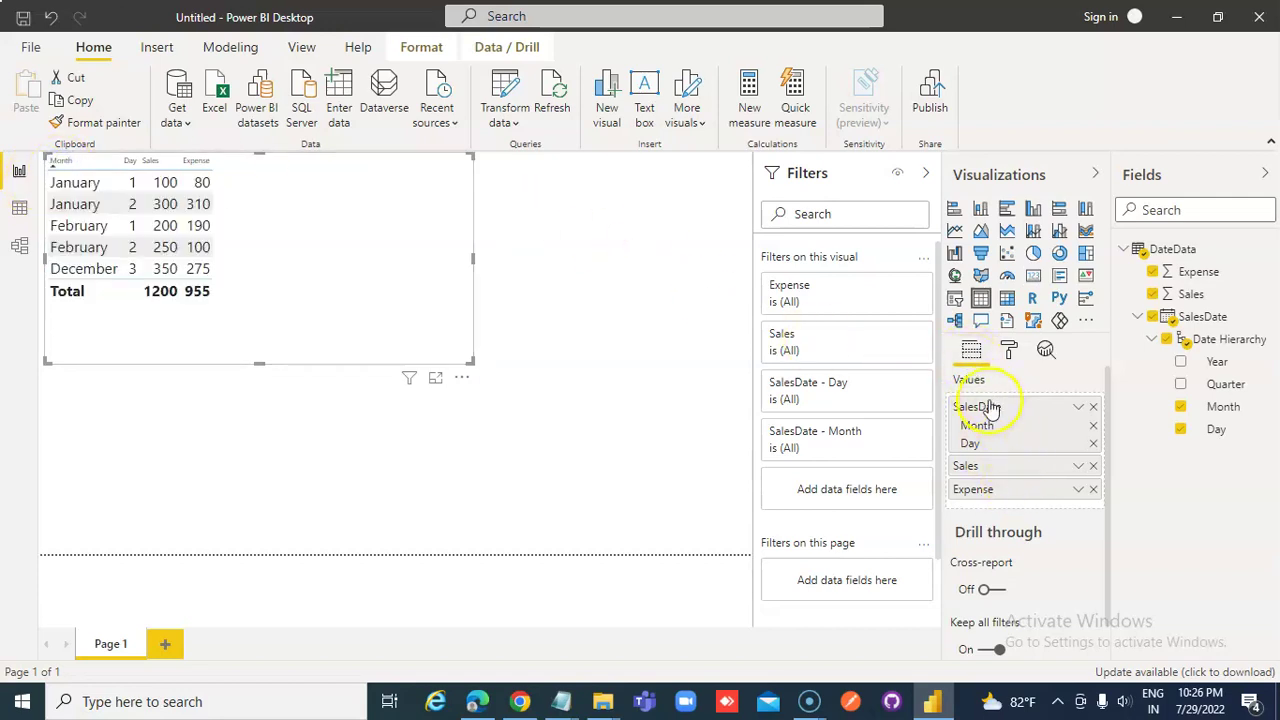
# Set the table's Column headers text size to 20.
pyautogui.click(1008, 351)
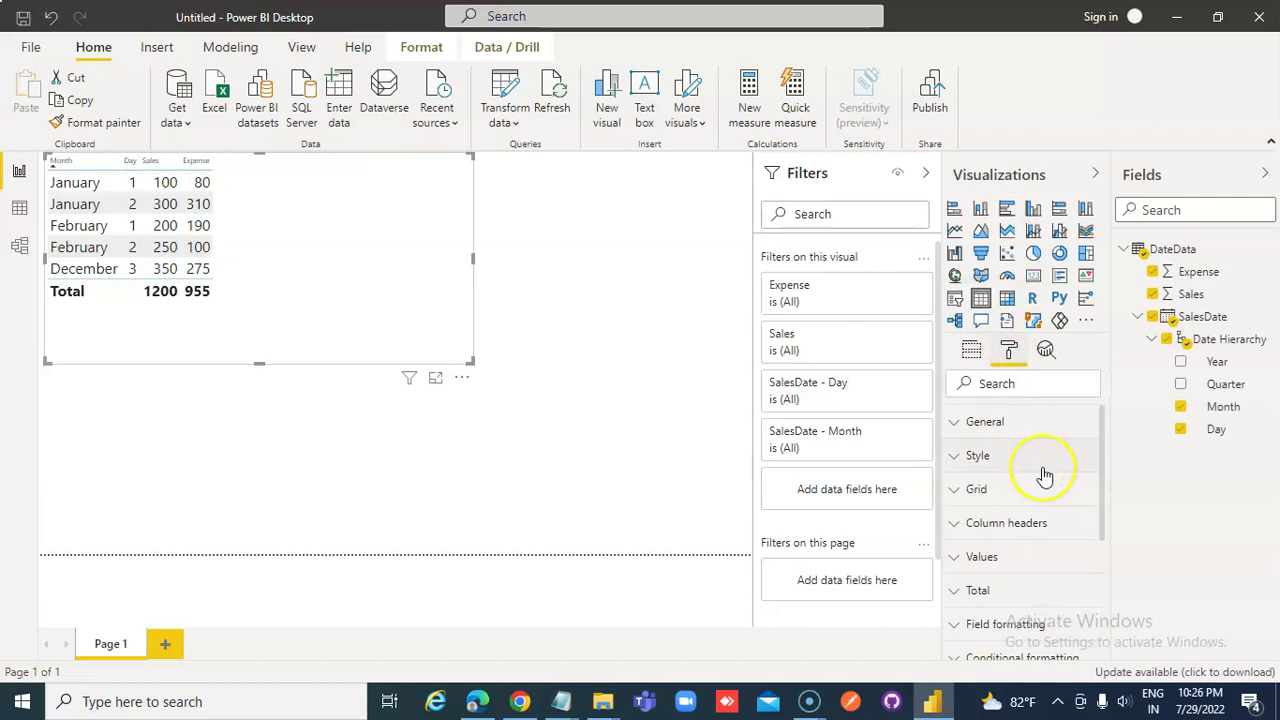
pyautogui.click(960, 524)
pyautogui.scroll(-5, 1000, 560)
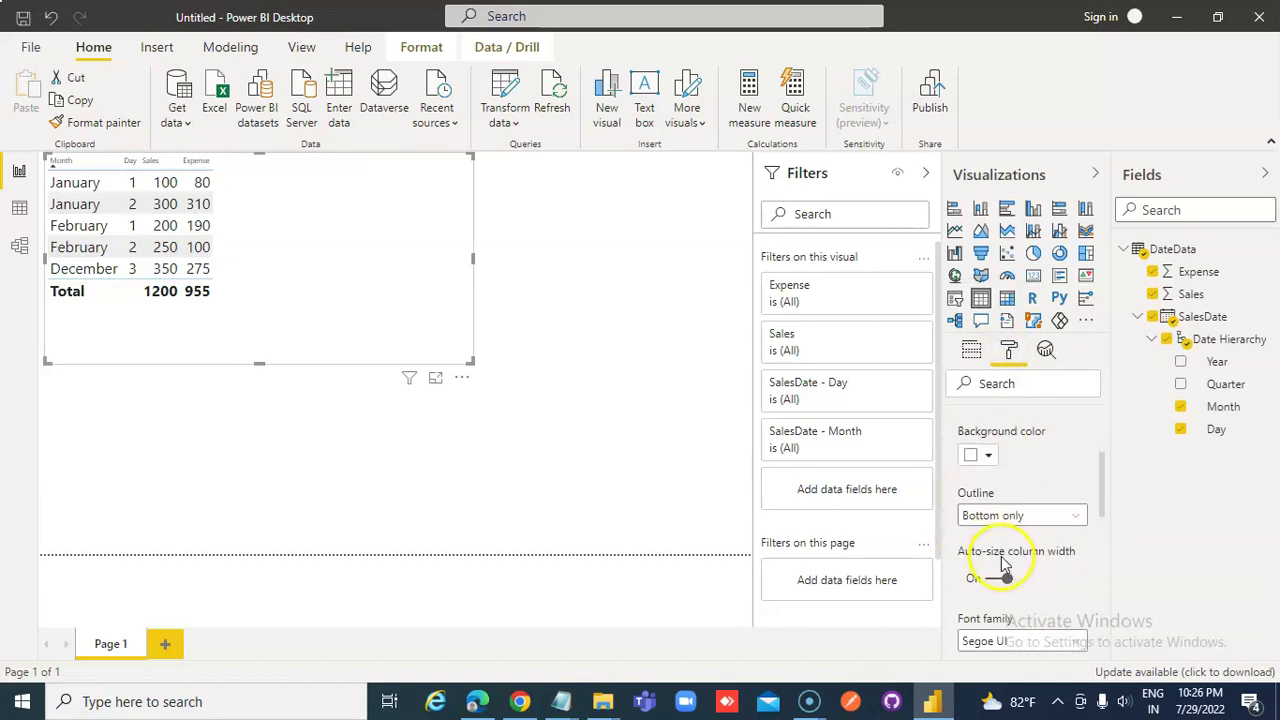
pyautogui.scroll(-2, 1003, 565)
pyautogui.click(982, 510)
pyautogui.write('20')
pyautogui.press('Return')
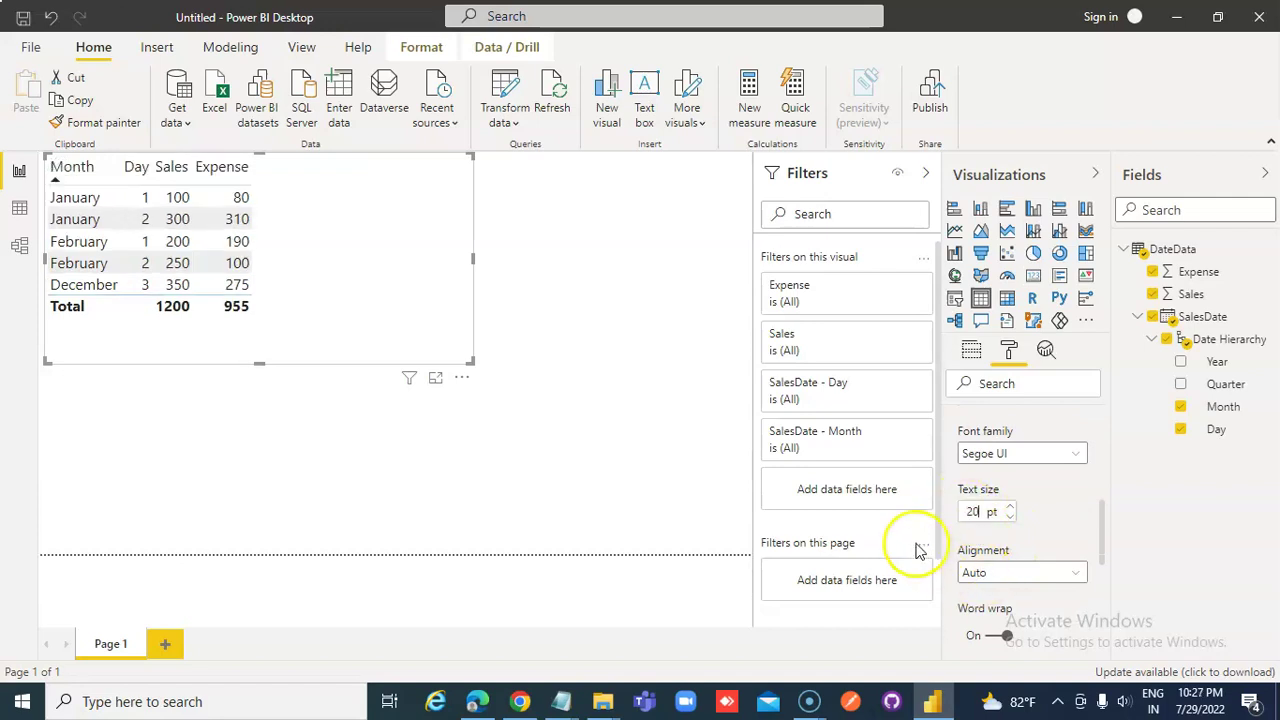
pyautogui.click(482, 490)
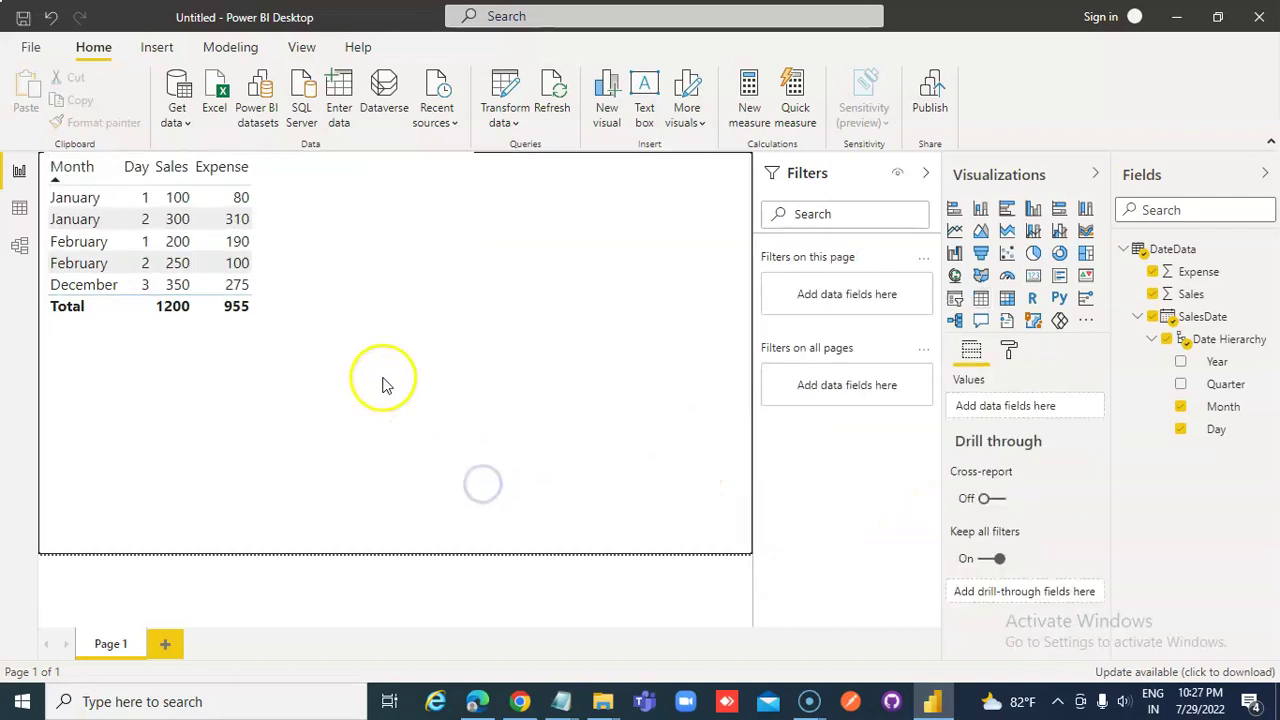
pyautogui.click(303, 280)
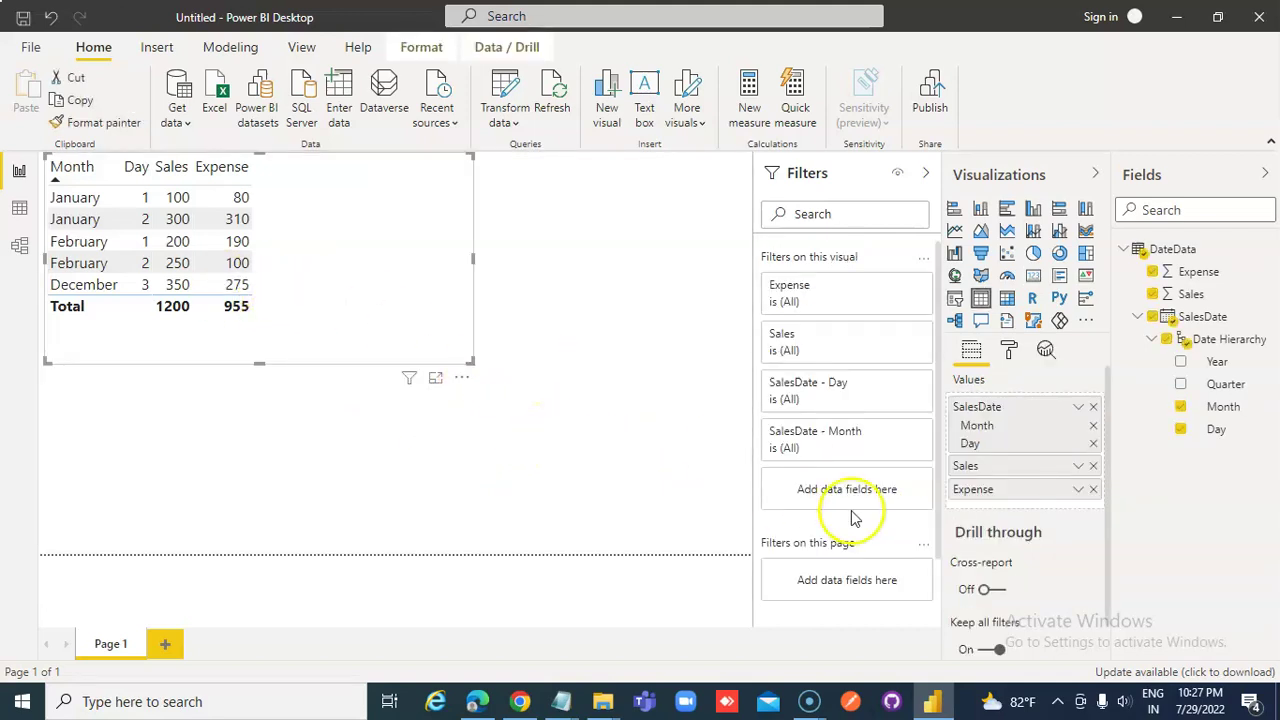
# Add a new measure from the Modeling tab and begin its formula as Profit =.
pyautogui.click(250, 52)
pyautogui.click(112, 100)
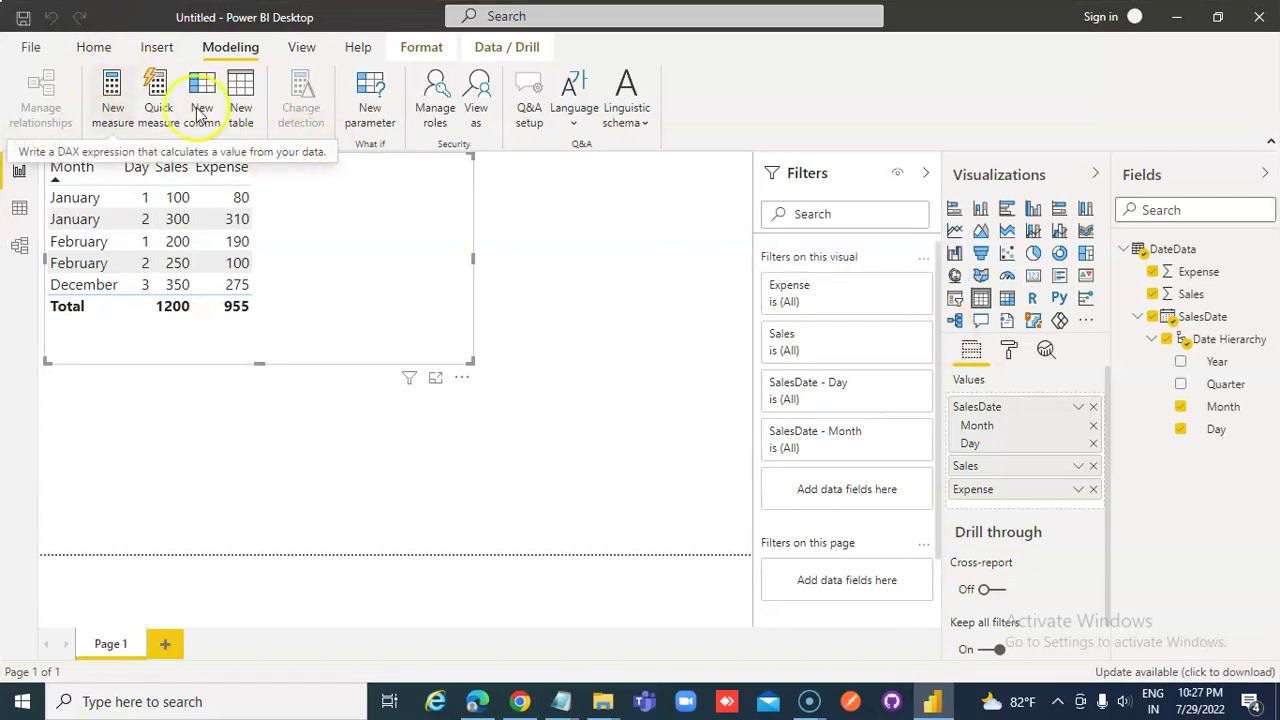
pyautogui.click(231, 165)
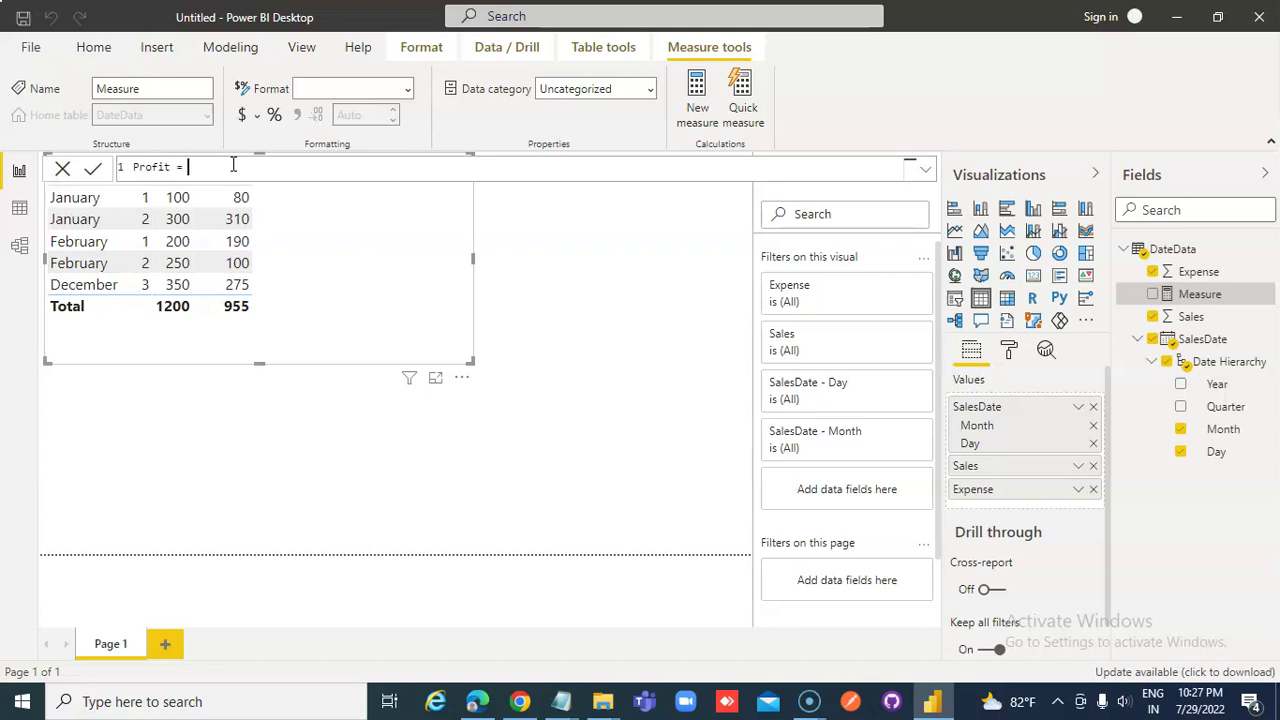
# Complete and commit Profit = SUMX(DateData, DateData[Sales]-DateData[Expense]).
pyautogui.write('UMX')
pyautogui.write('()')
pyautogui.write('Date')
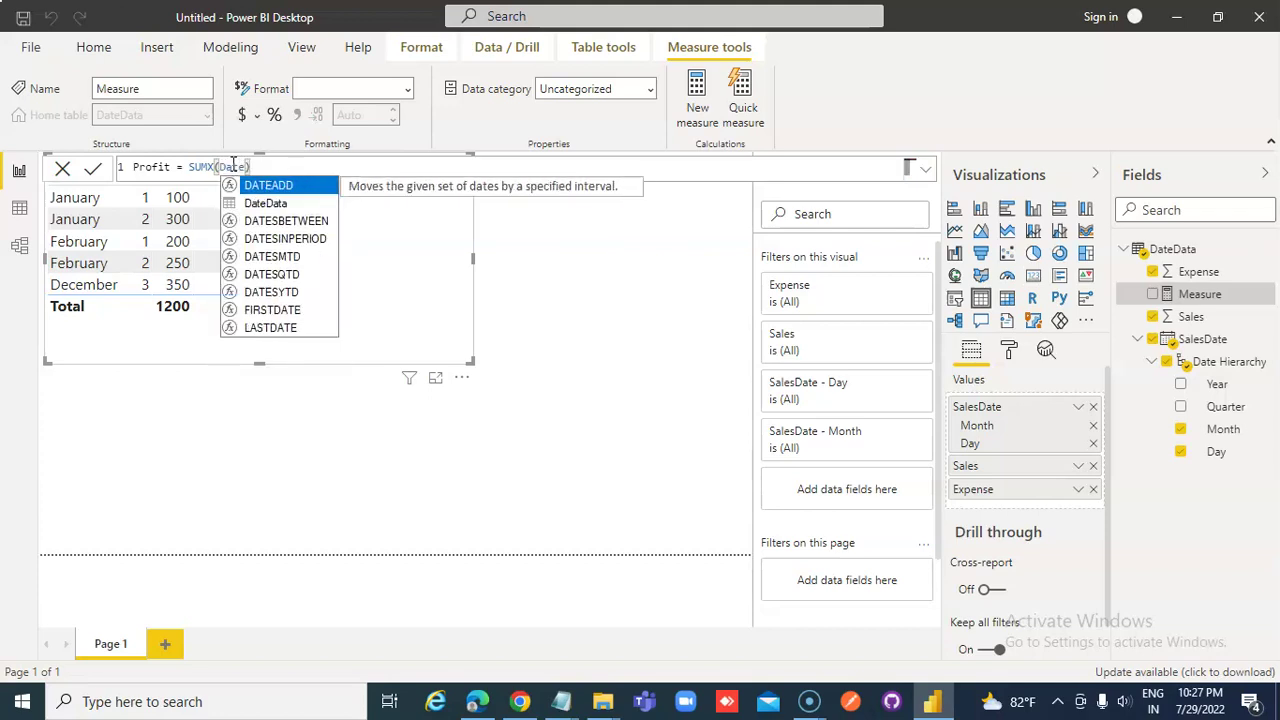
pyautogui.write('Data')
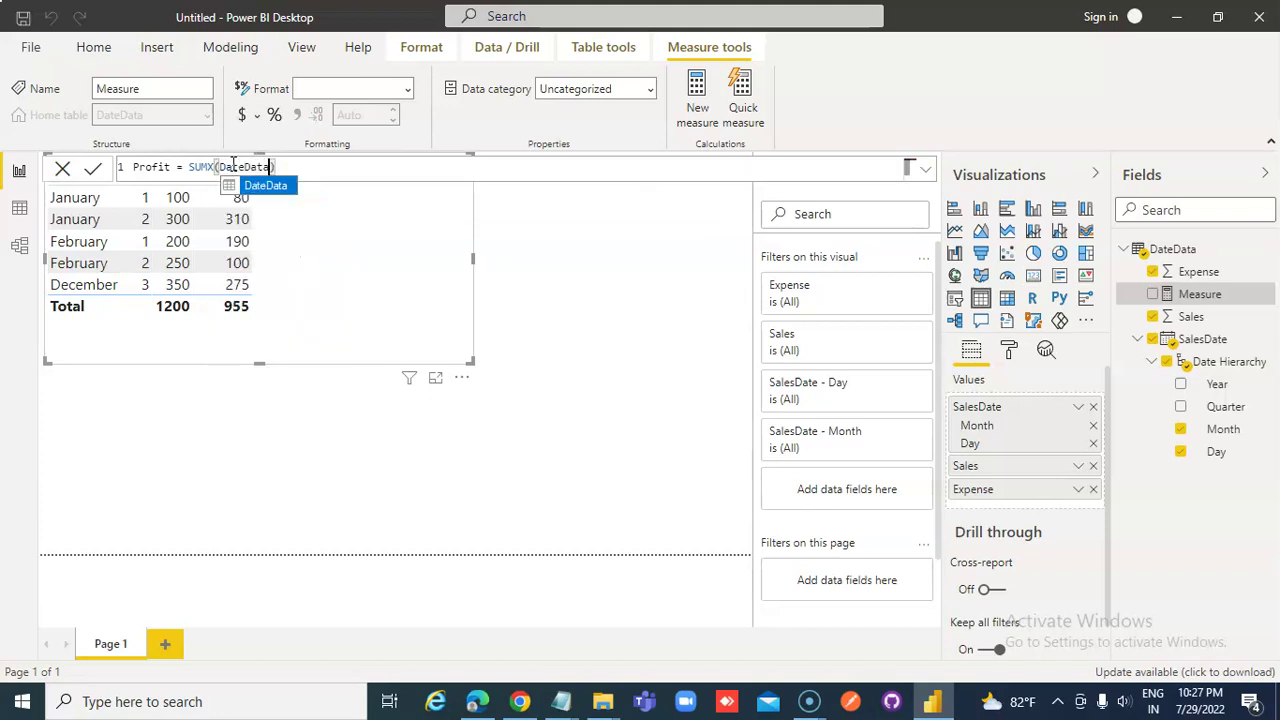
pyautogui.write(',')
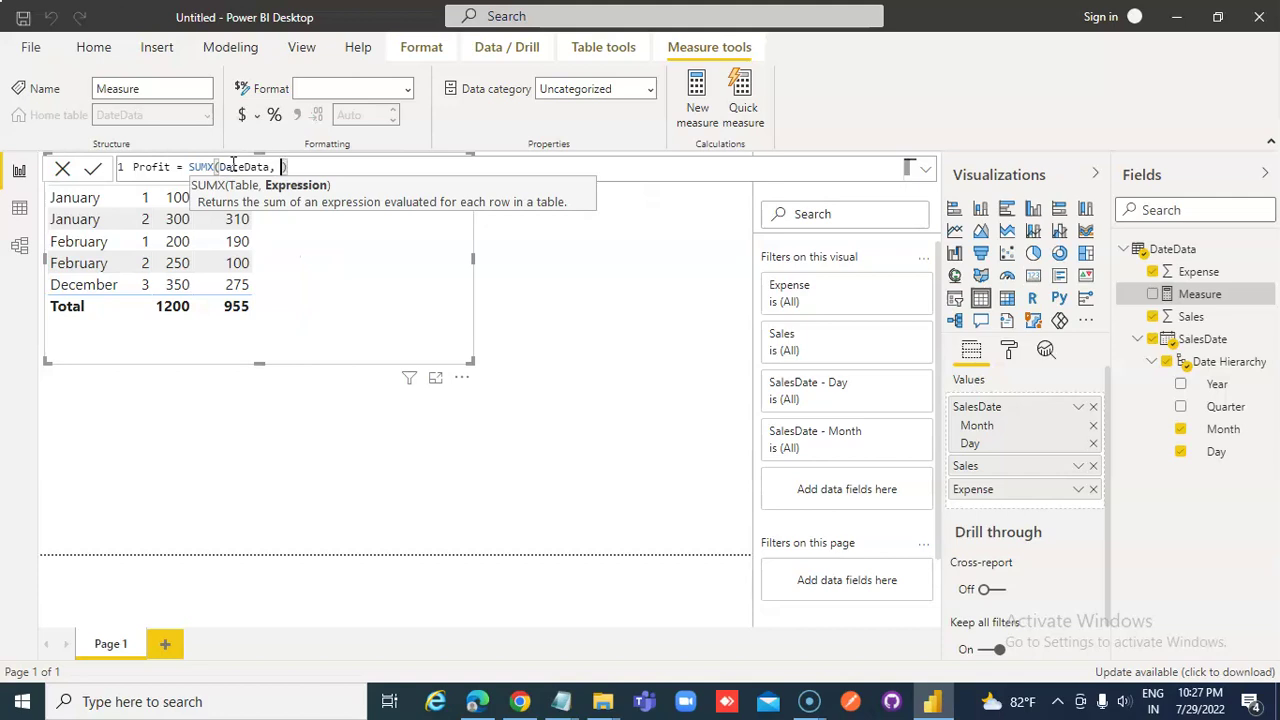
pyautogui.write(' Date')
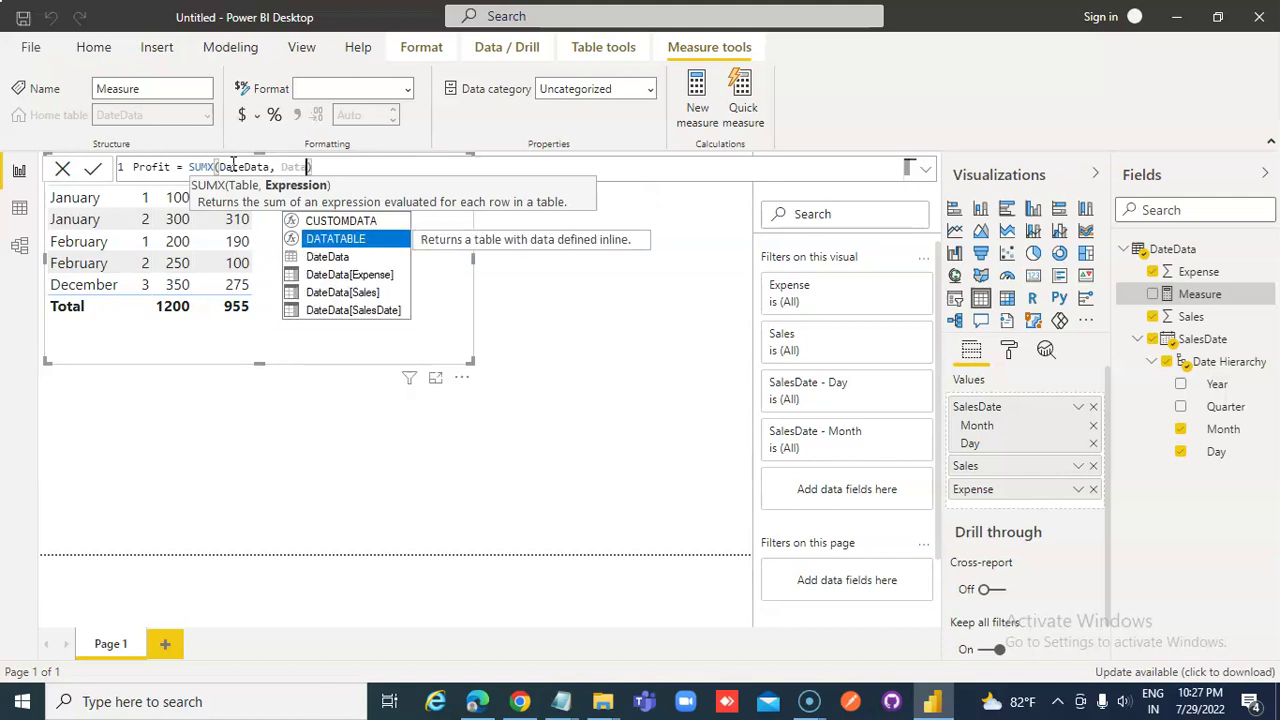
pyautogui.write('Data')
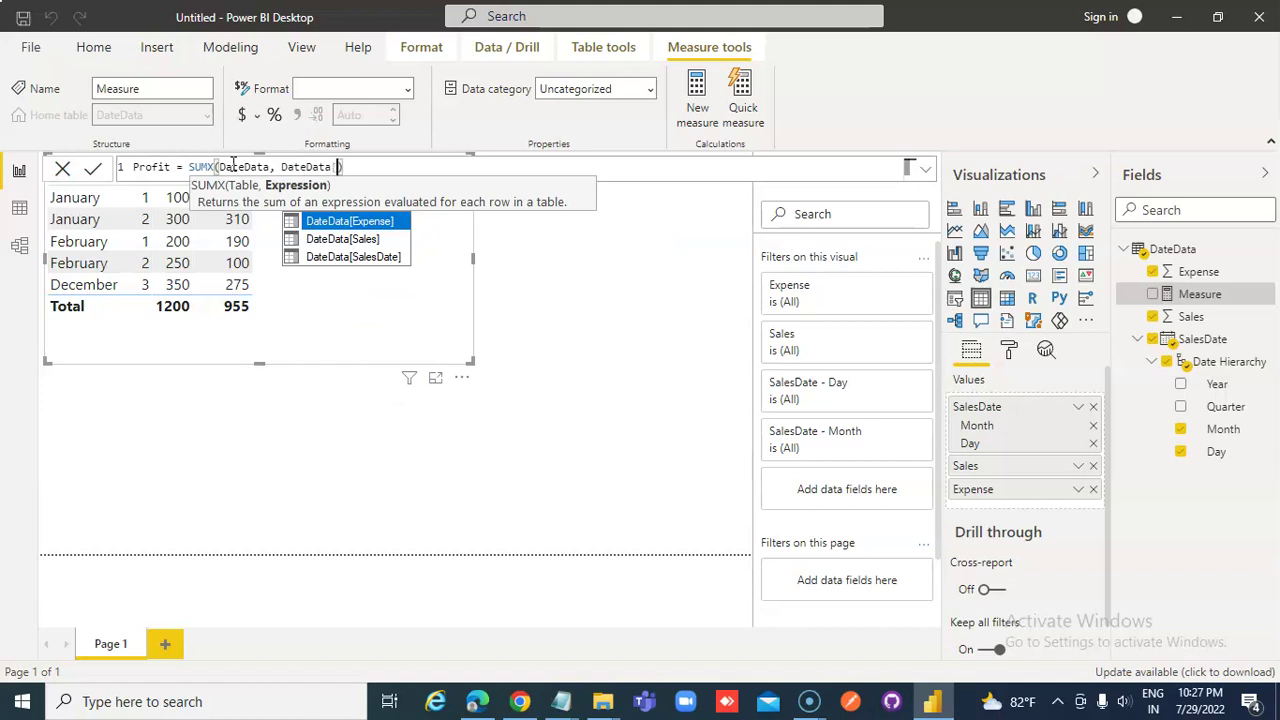
pyautogui.write('[Sales]')
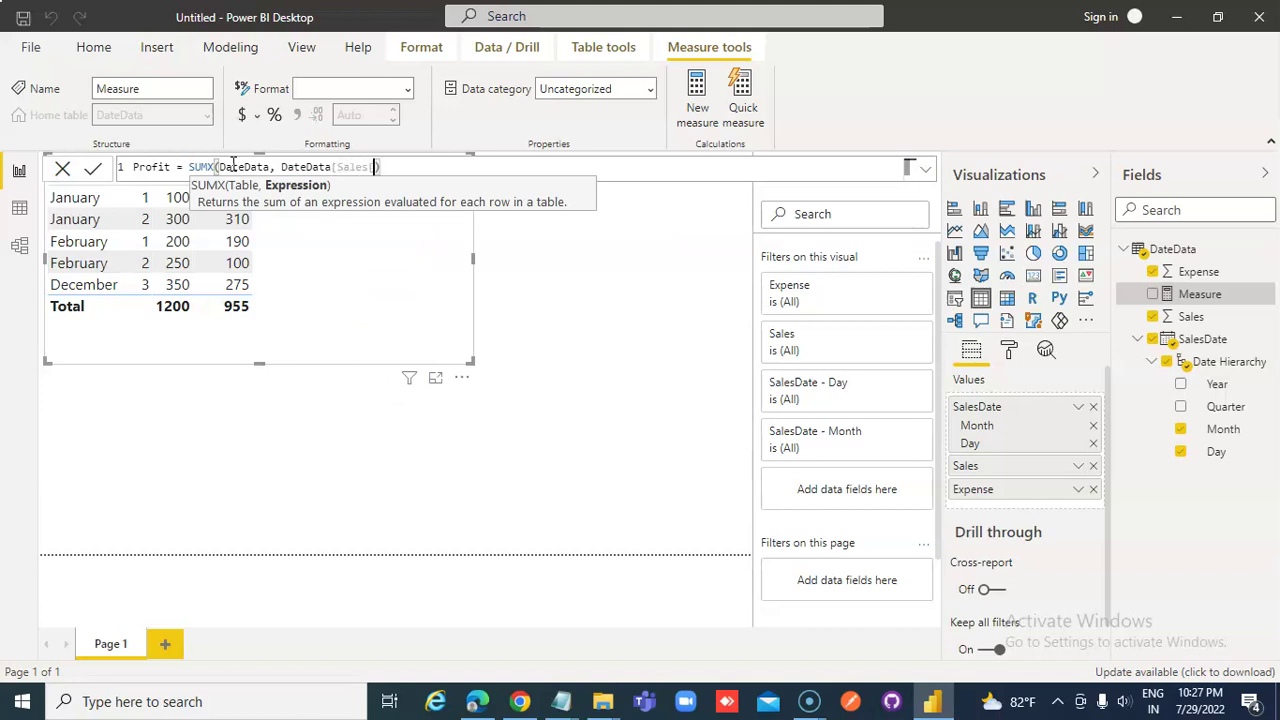
pyautogui.write(']-DateData')
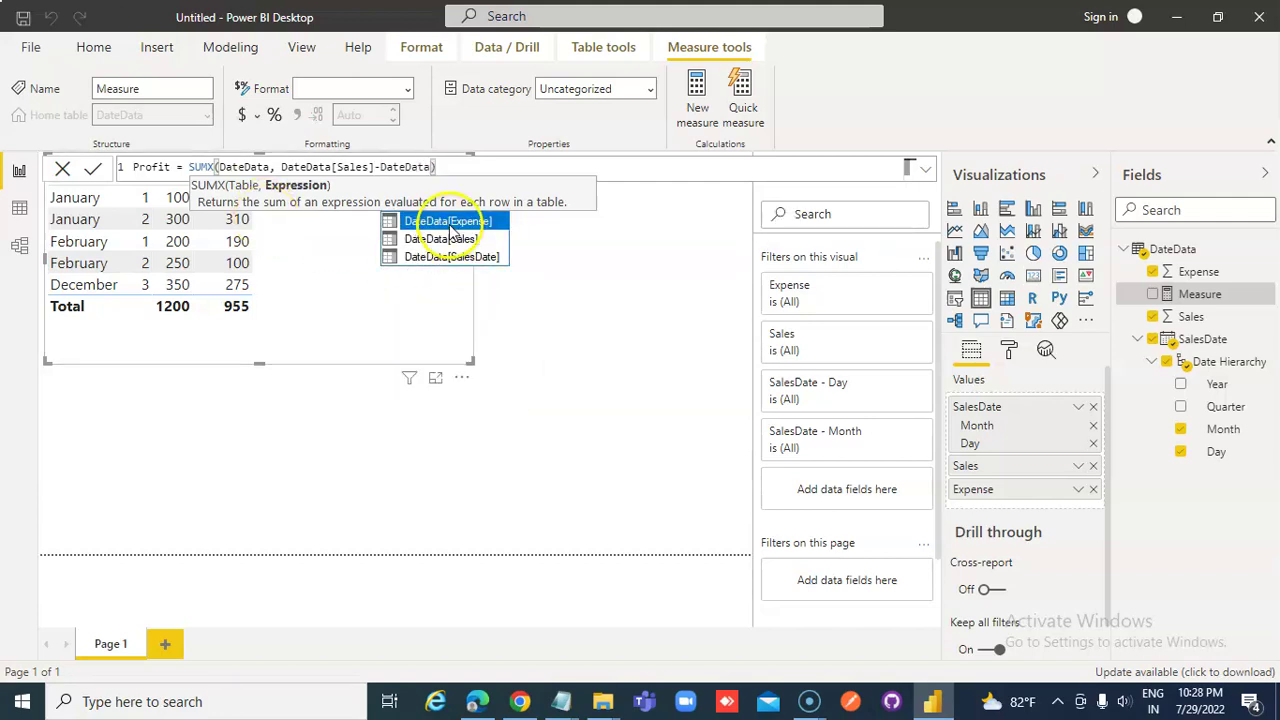
pyautogui.click(449, 224)
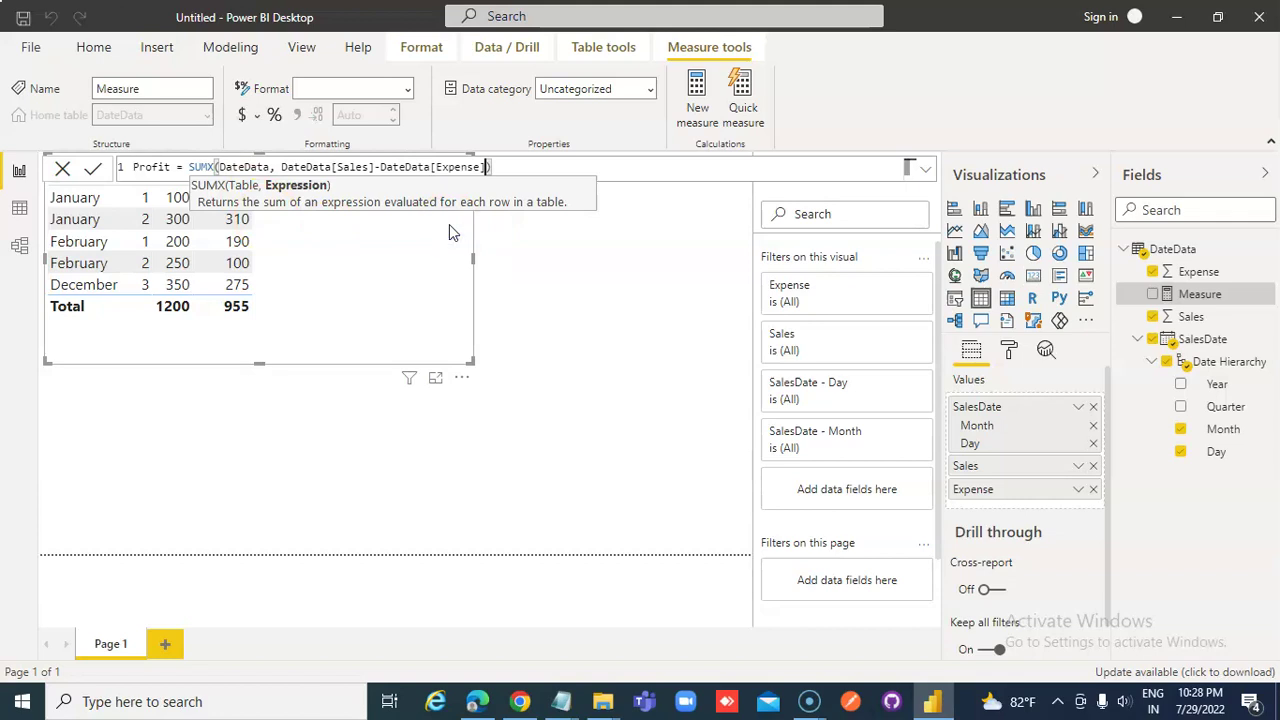
pyautogui.click(93, 169)
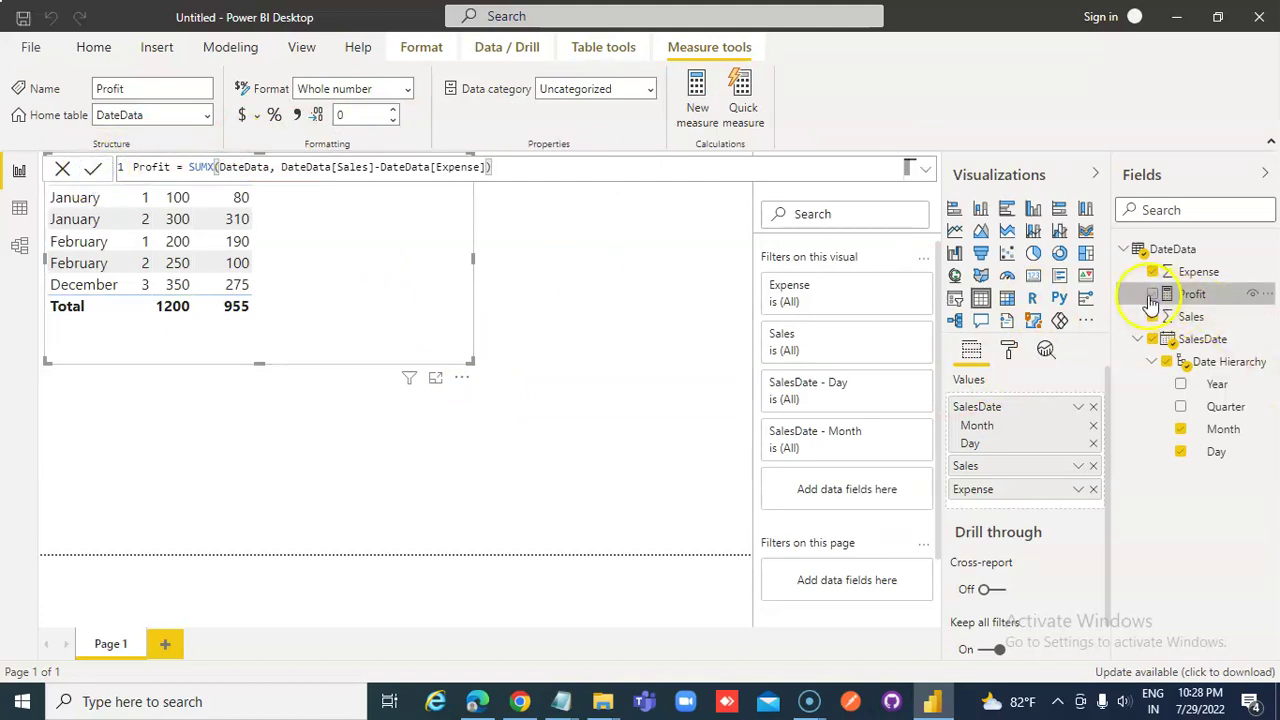
# Add the Profit measure to the table and check the DateData rows in Data view.
pyautogui.click(1153, 295)
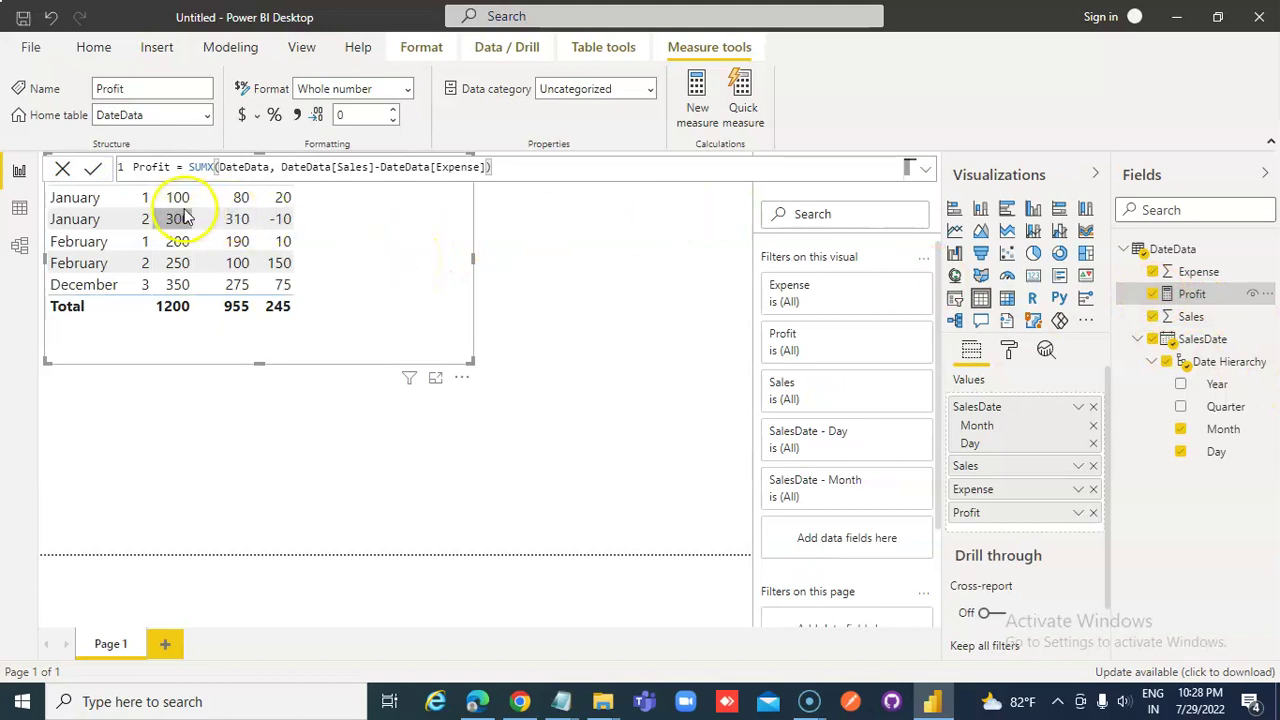
pyautogui.click(20, 175)
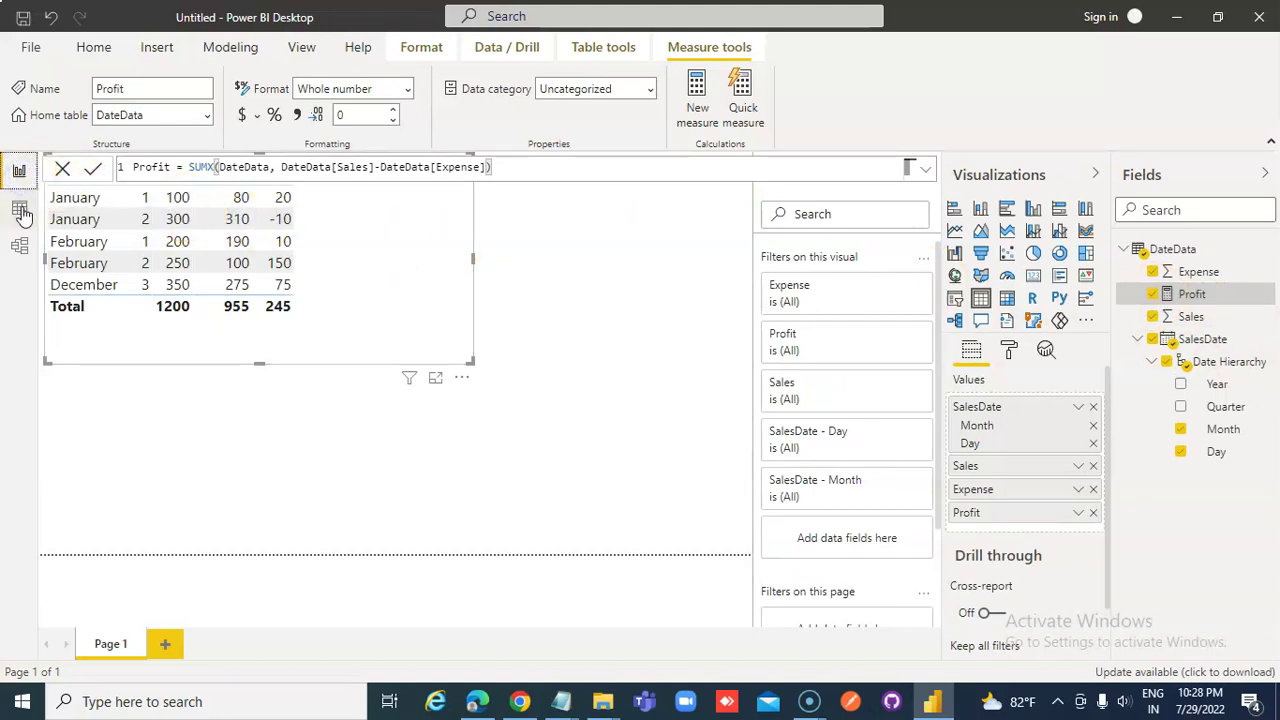
pyautogui.click(20, 209)
pyautogui.click(19, 170)
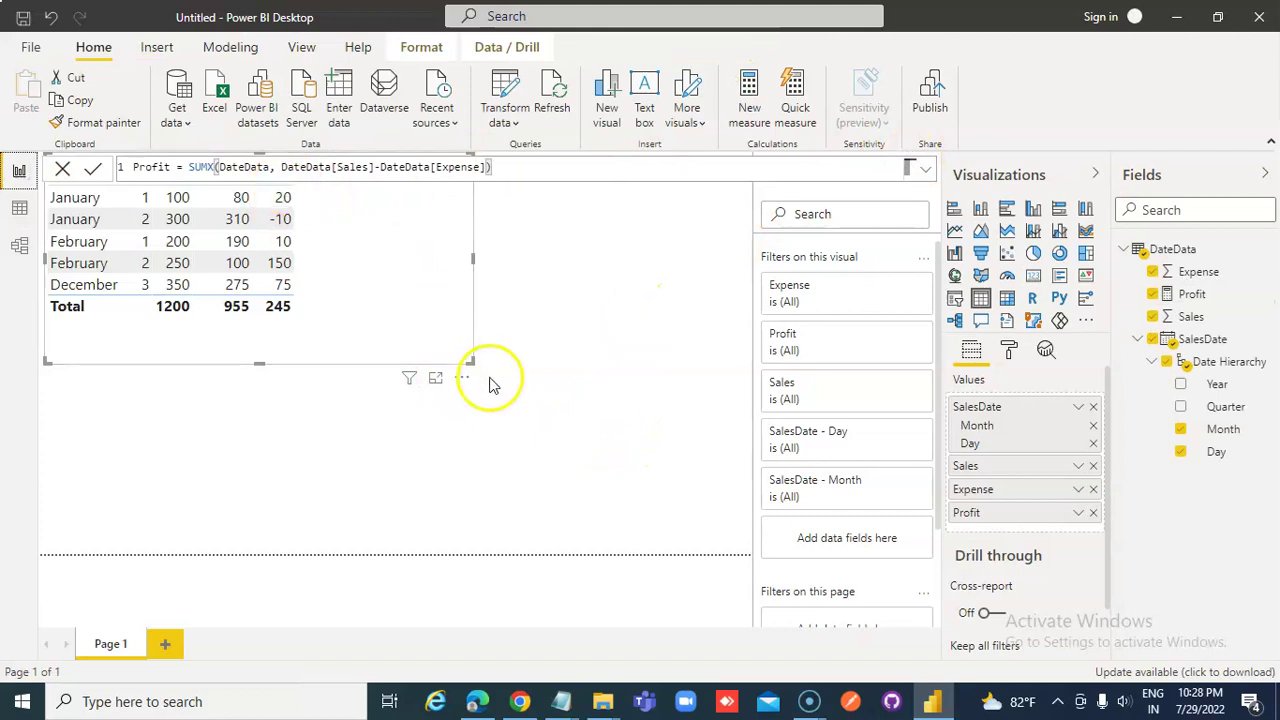
# Move the table visual right and down on the report page.
pyautogui.click(443, 414)
pyautogui.moveTo(445, 418); pyautogui.dragTo(557, 425)
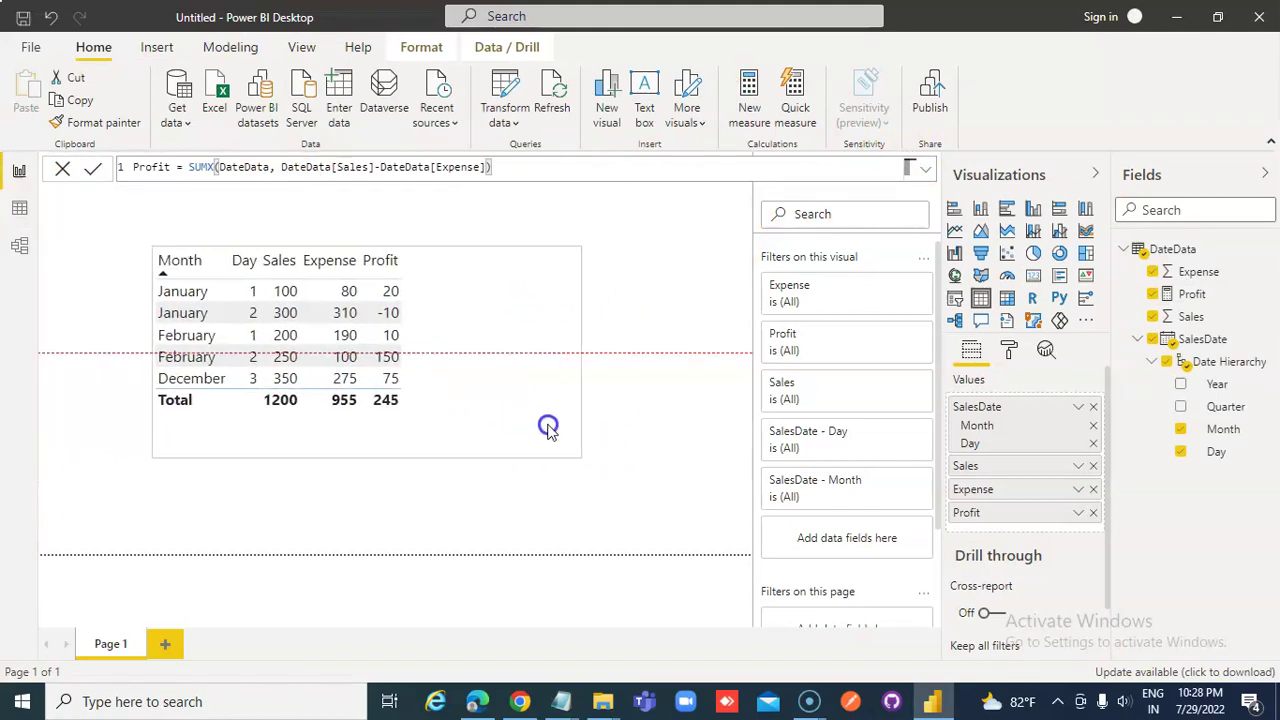
pyautogui.click(680, 466)
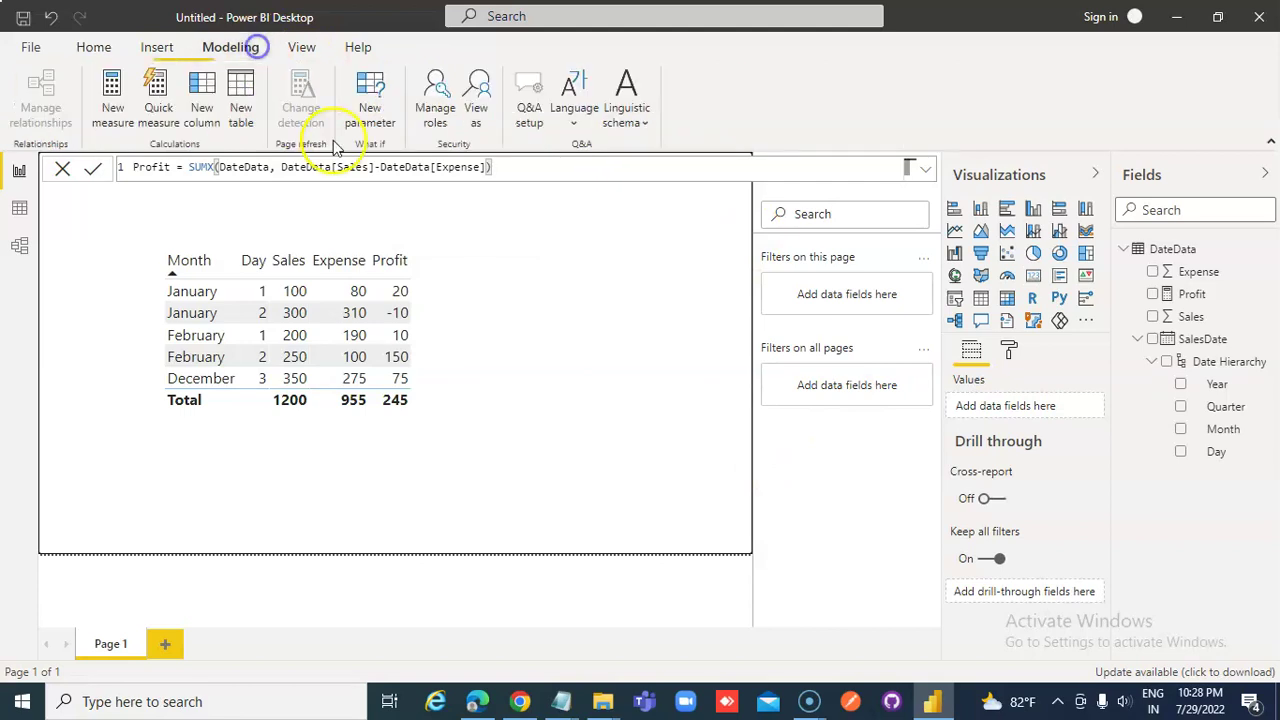
# Create another new measure and place the cursor in the formula bar.
pyautogui.click(112, 112)
pyautogui.click(270, 178)
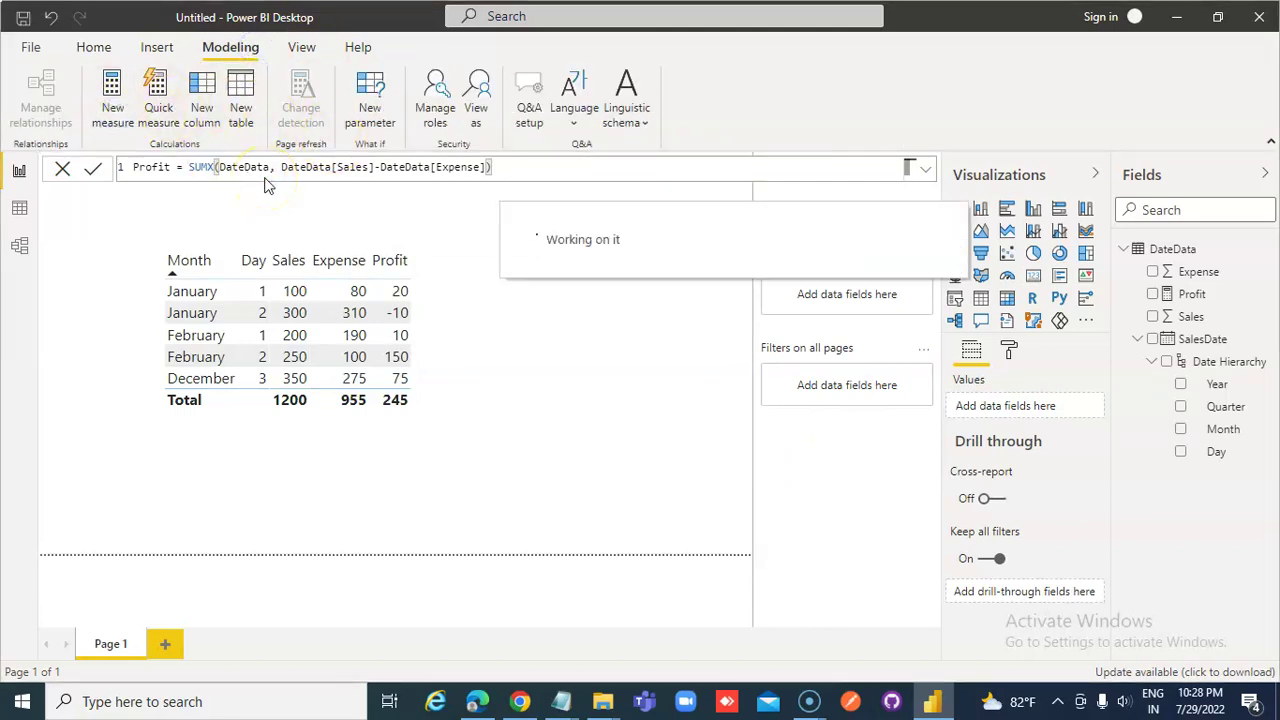
# Write and commit Commission = SUMX(DateData, 0.2 * (DateData[Sales]-DateData[Expense])).
pyautogui.click(450, 163)
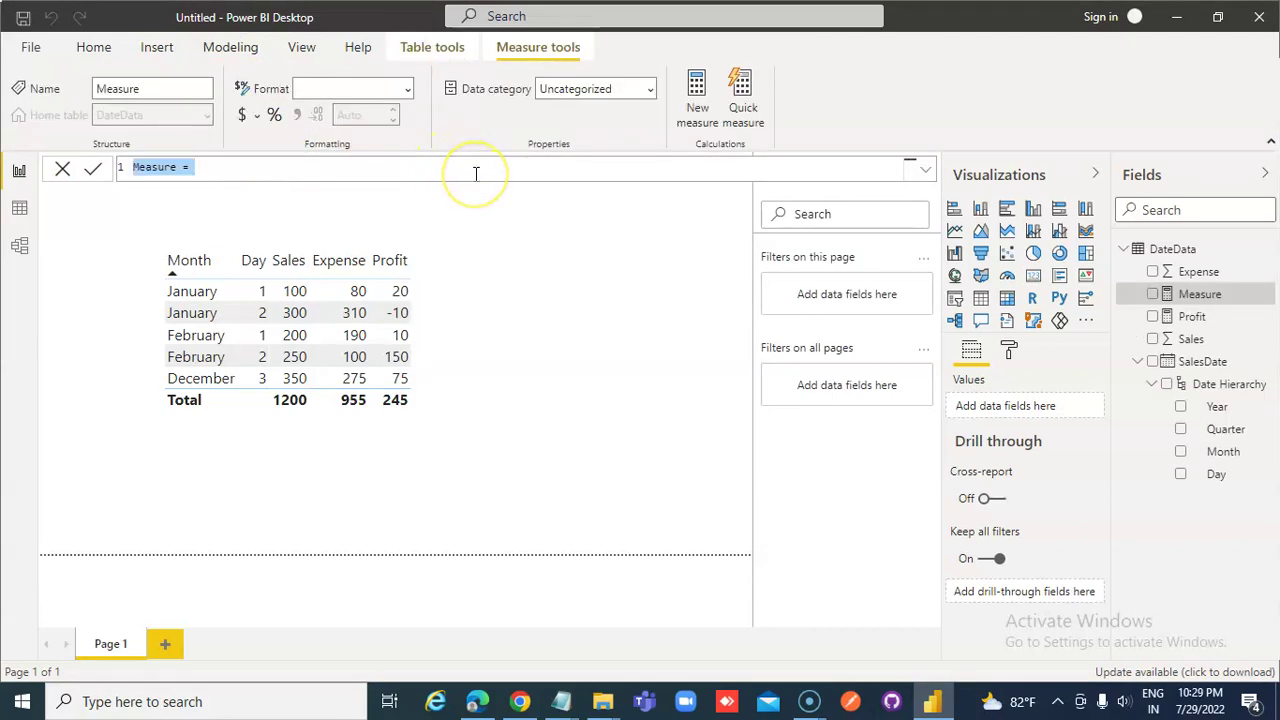
pyautogui.write('Commissi')
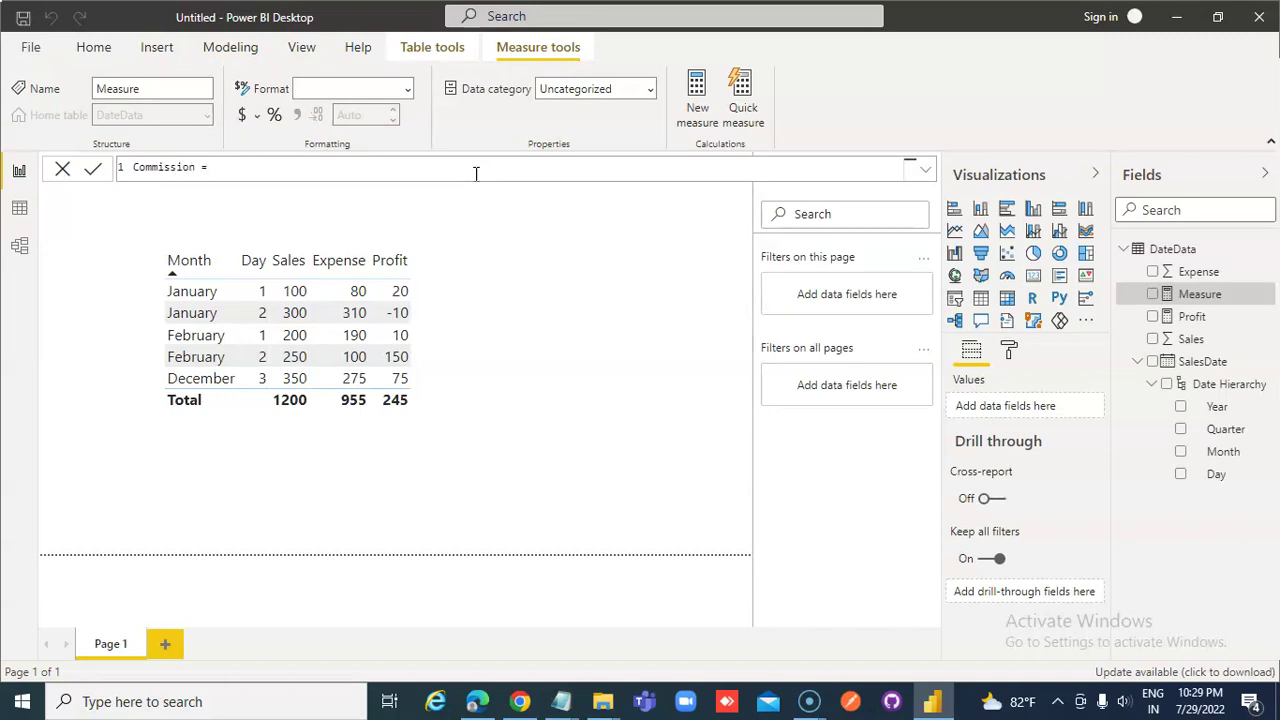
pyautogui.write('on = SUMX')
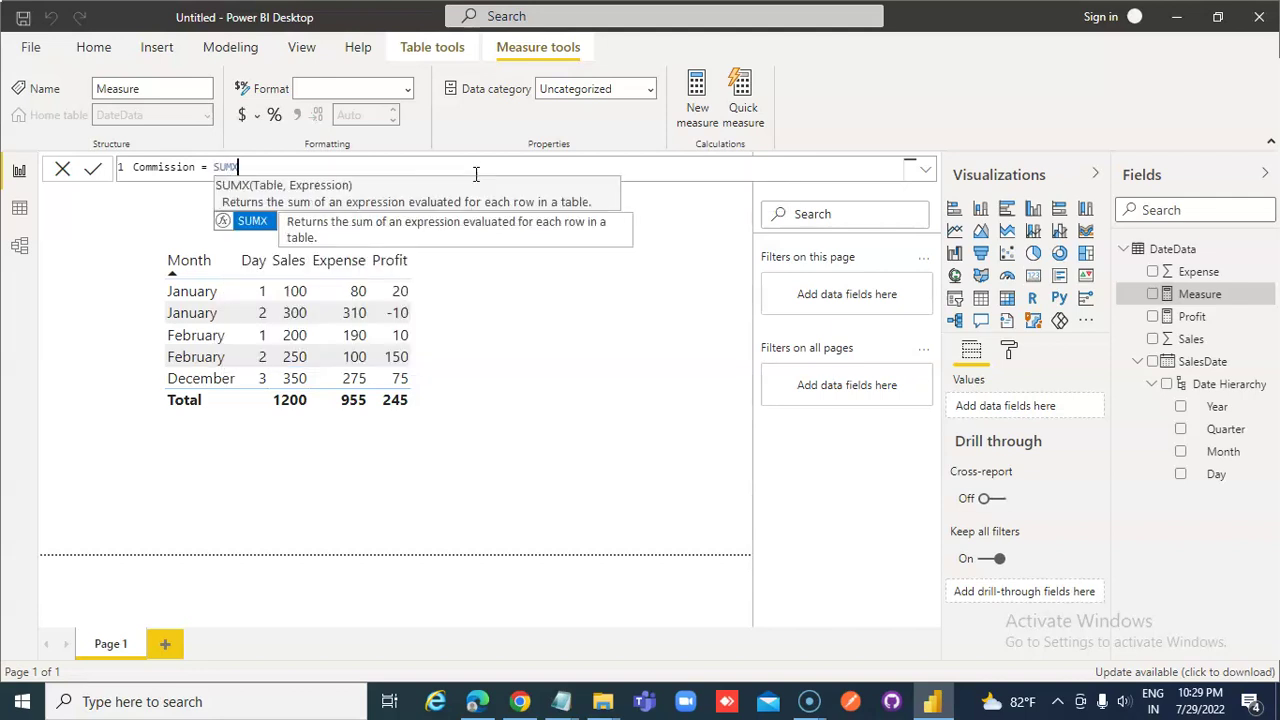
pyautogui.write('()')
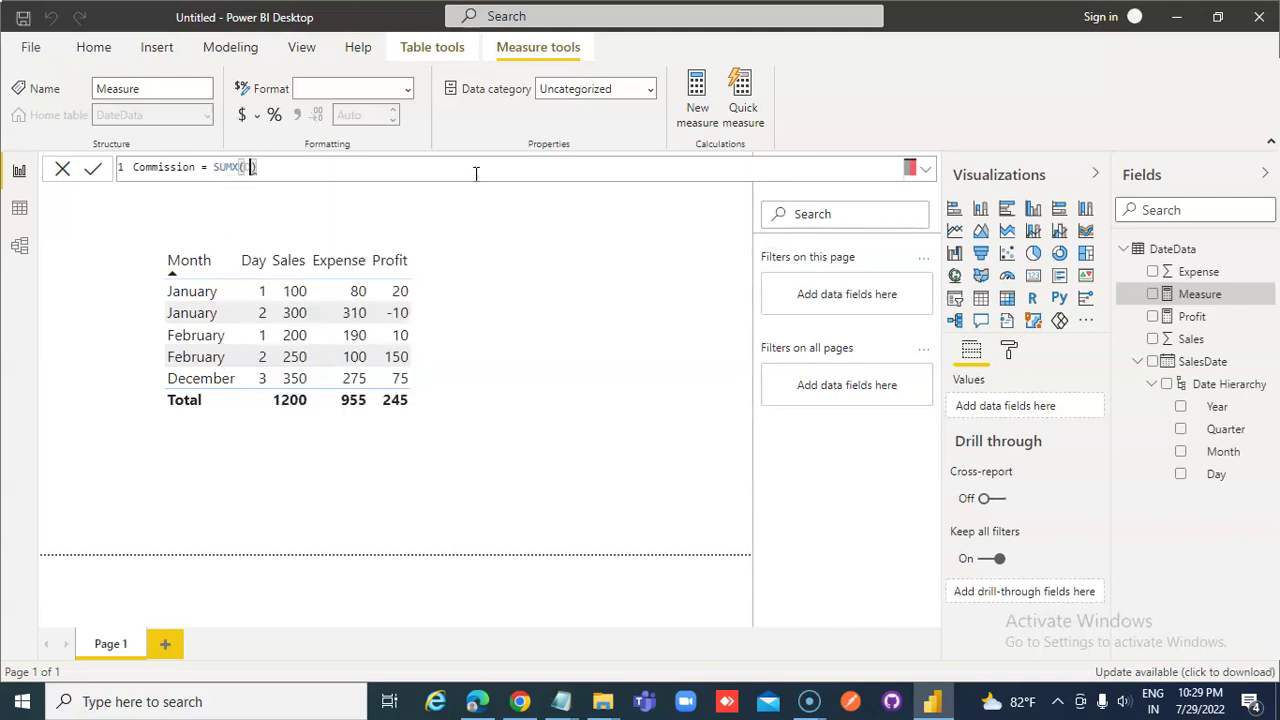
pyautogui.write('DateData,')
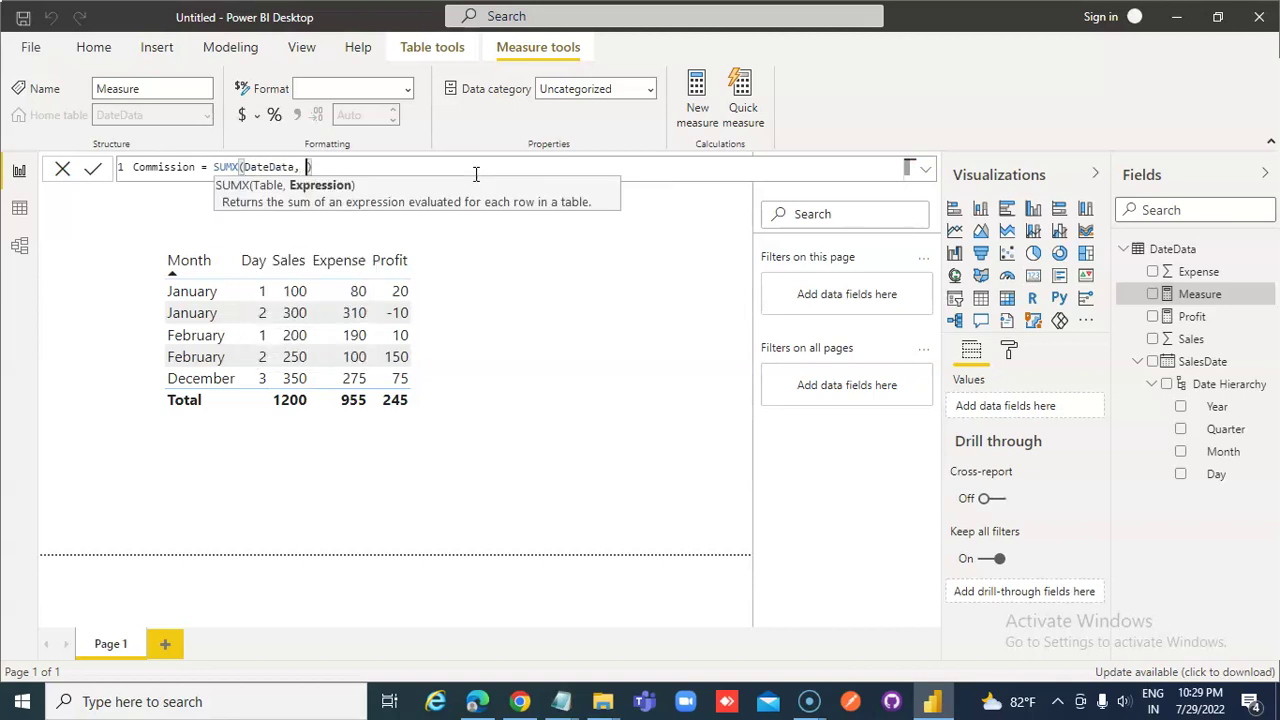
pyautogui.write(' 0.2 *')
pyautogui.write('(')
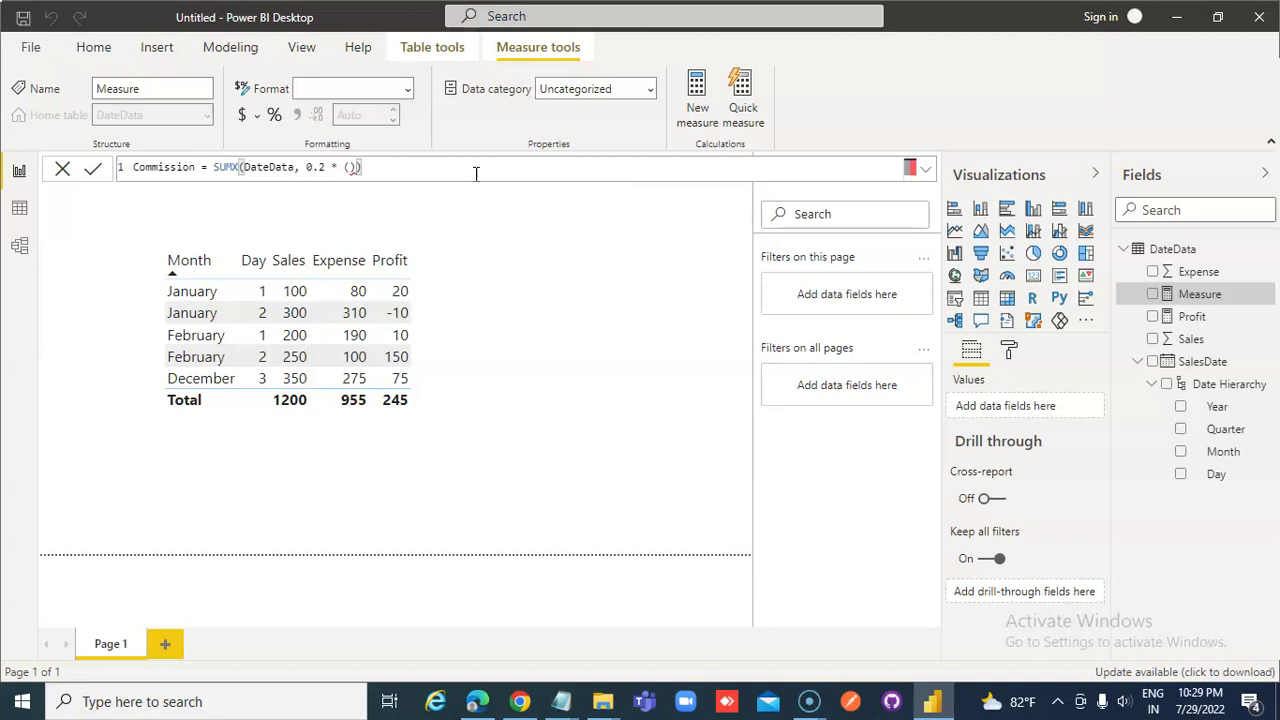
pyautogui.write('DateData')
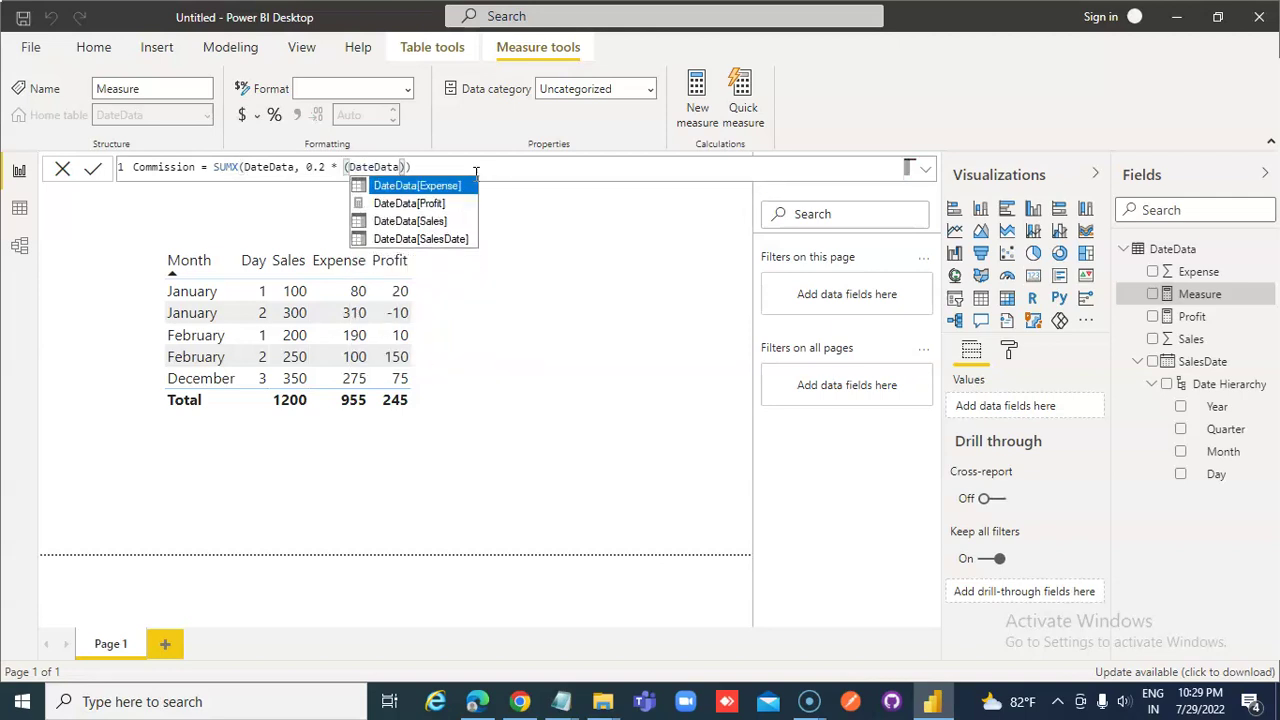
pyautogui.click(439, 221)
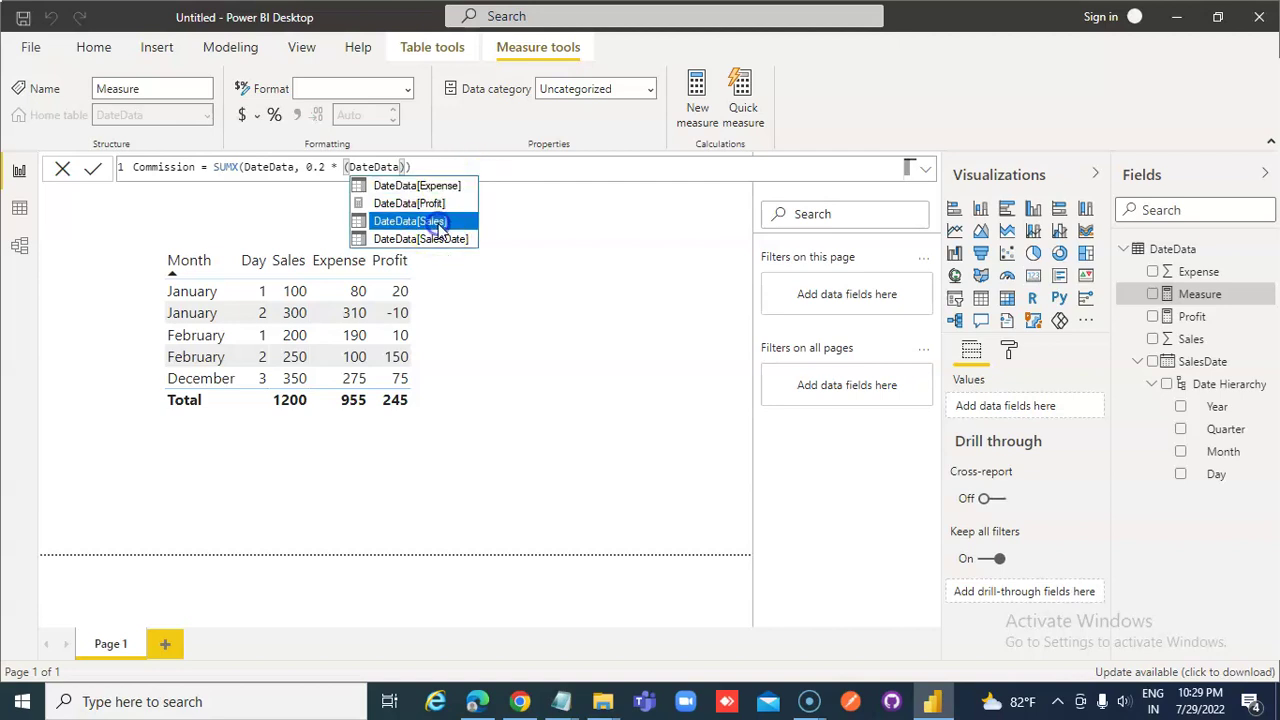
pyautogui.doubleClick(439, 222)
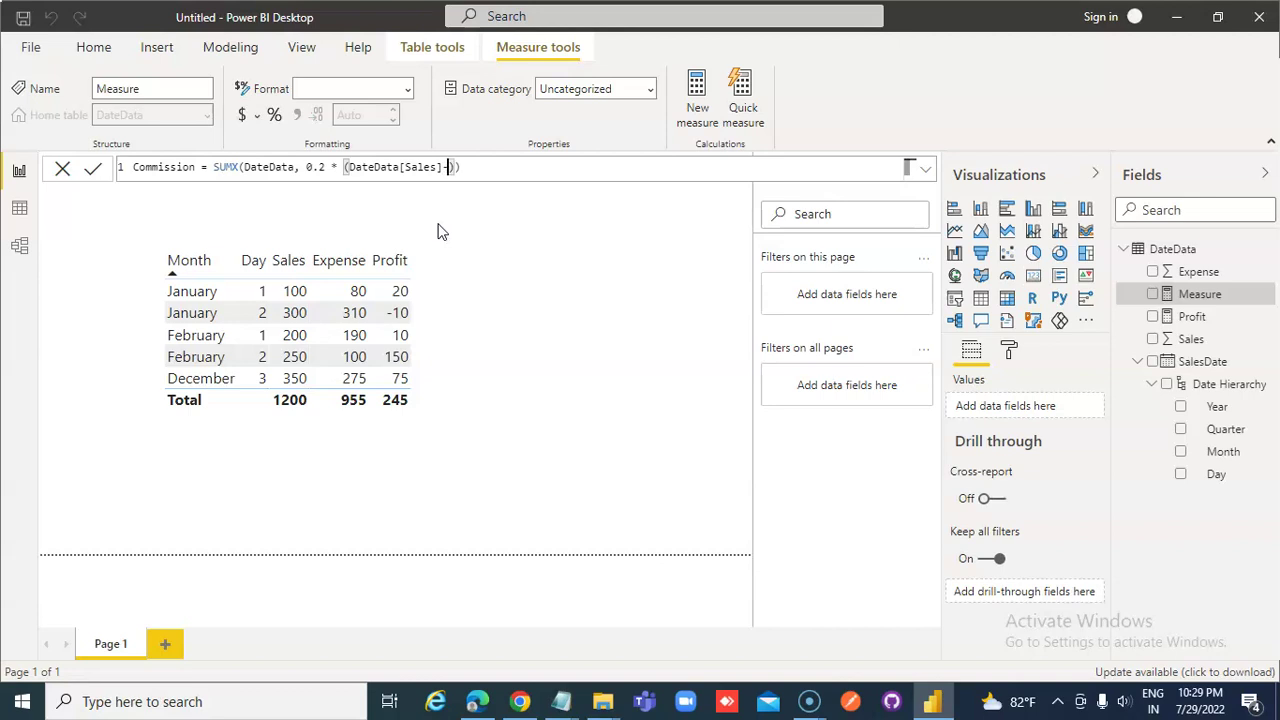
pyautogui.write('-Date')
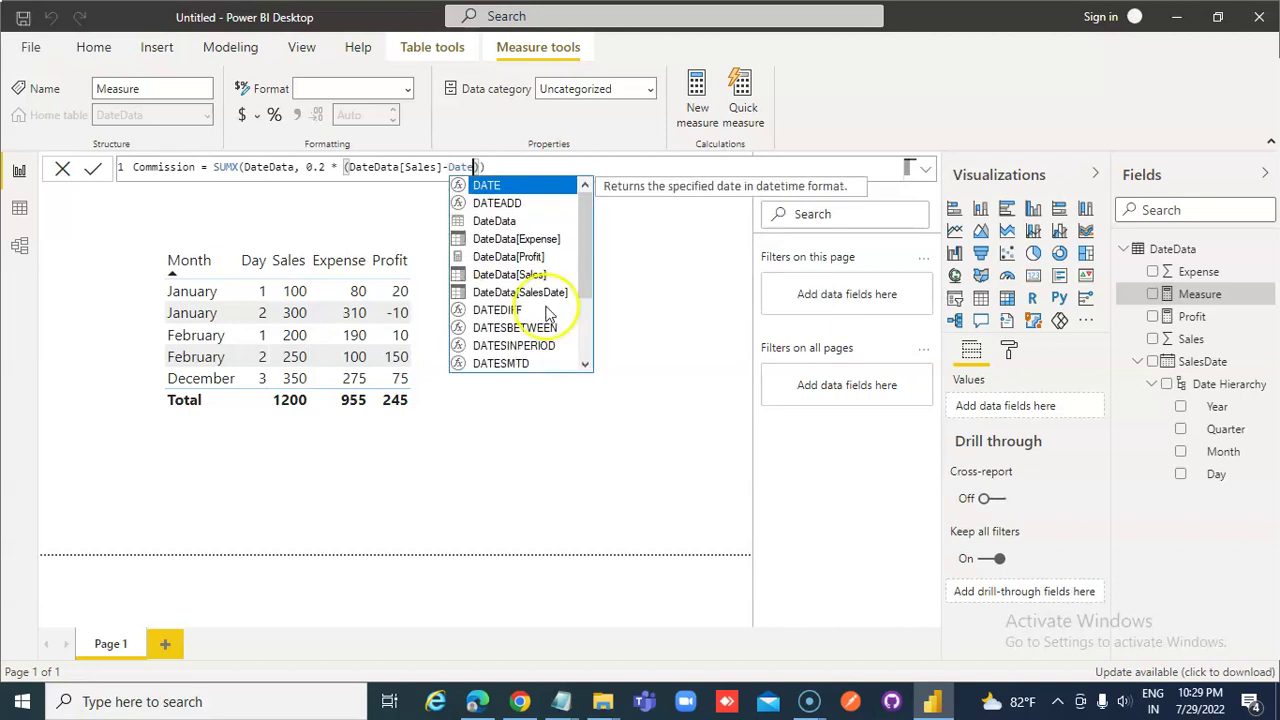
pyautogui.click(550, 245)
pyautogui.click(550, 245)
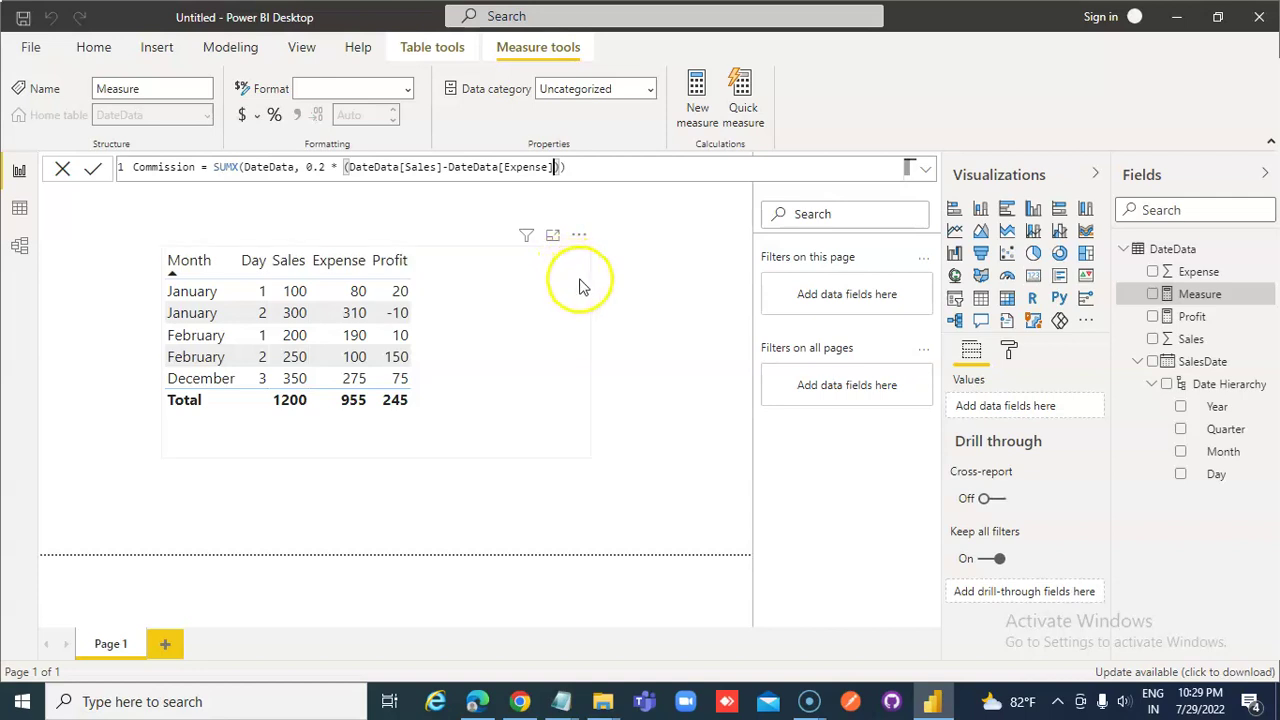
pyautogui.click(97, 170)
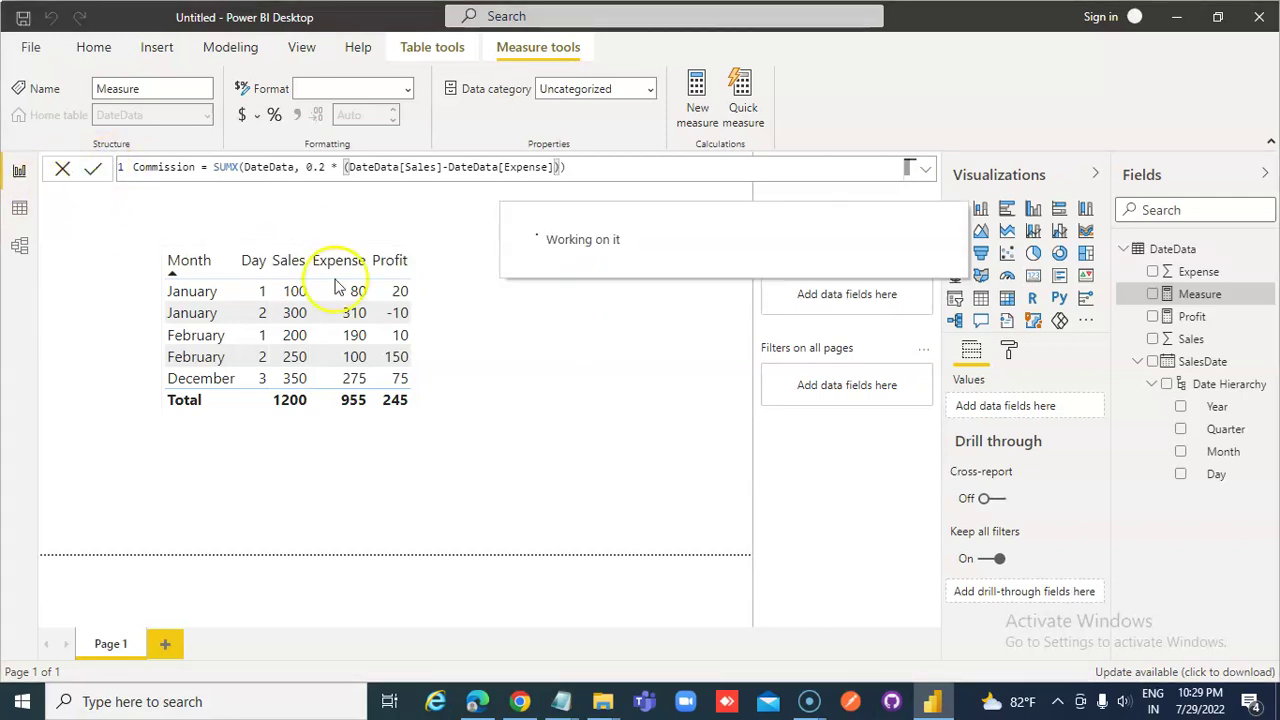
# Add the Commission measure to the table visual, showing a 49.00 total.
pyautogui.click(585, 340)
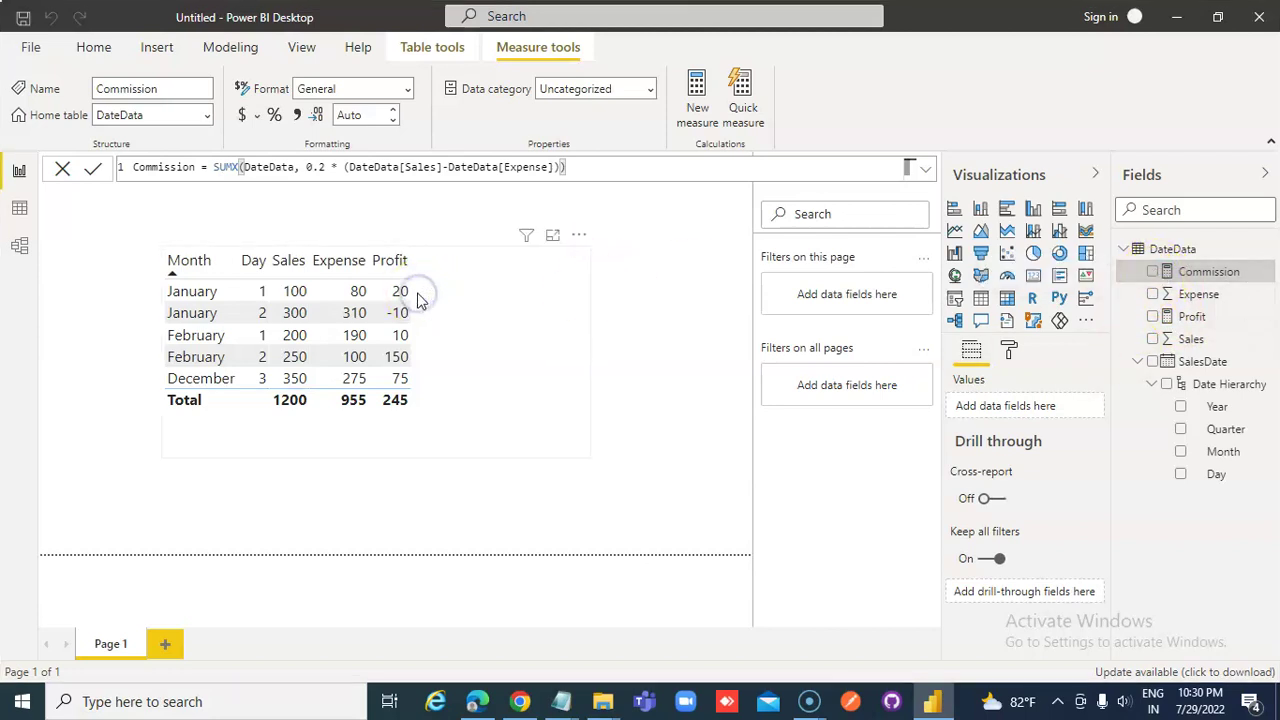
pyautogui.click(476, 312)
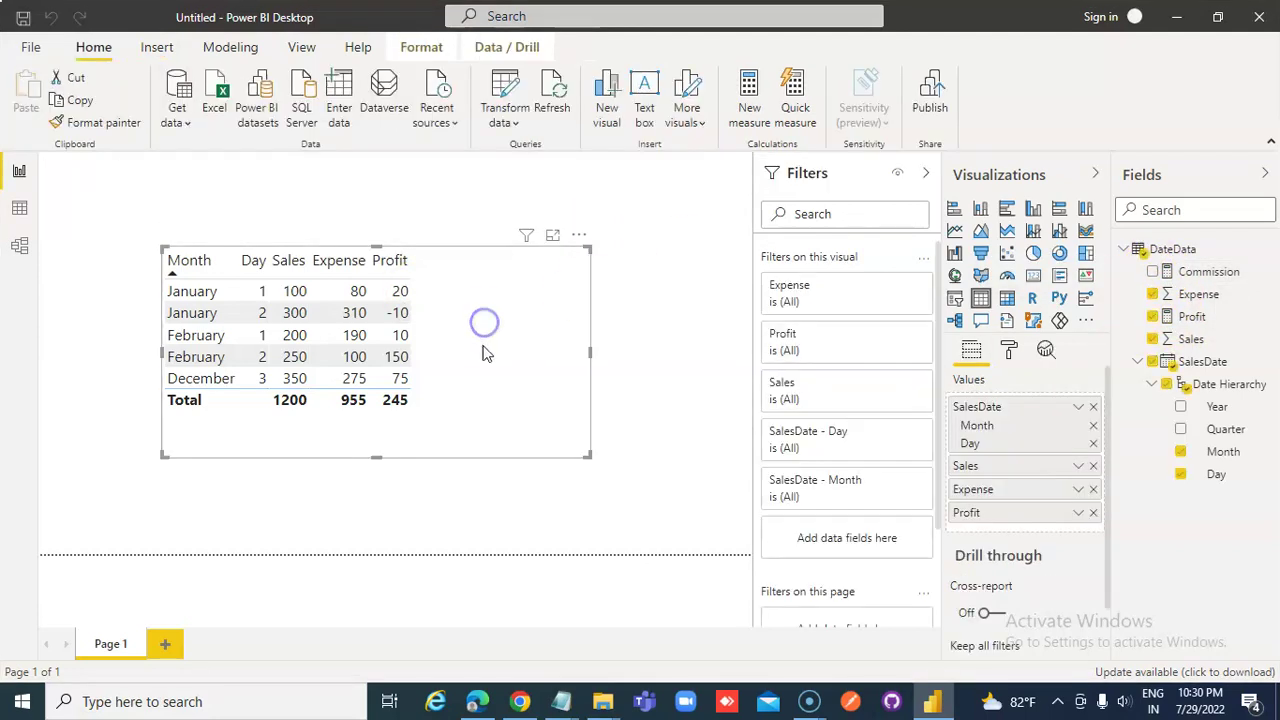
pyautogui.click(1152, 271)
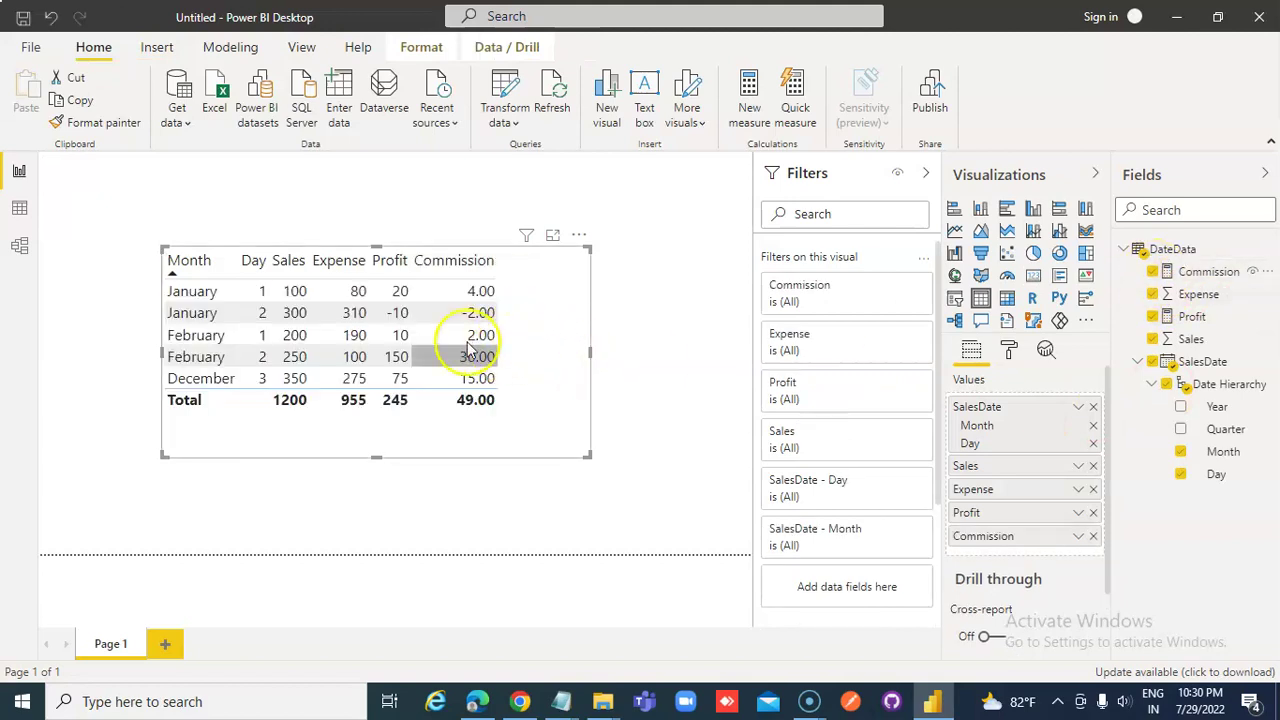